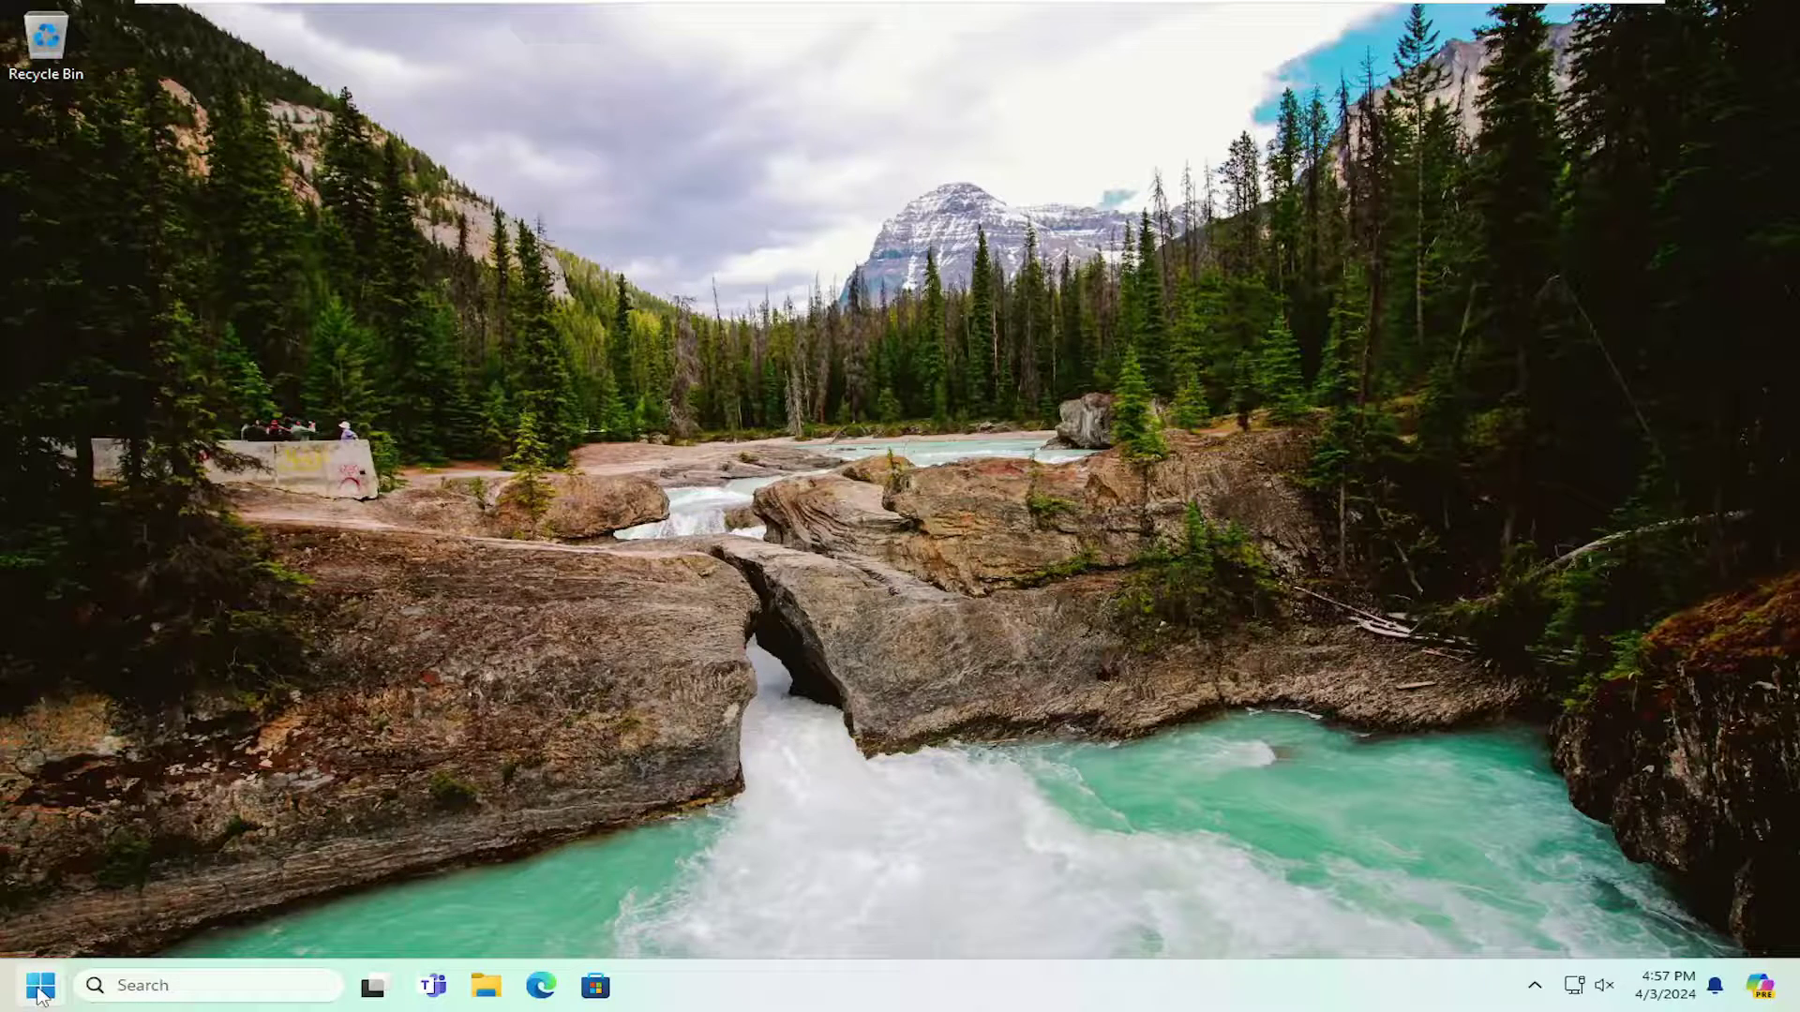
Step: Open Device Manager and select the VMware SVGA 3D adapter under Display adapters
left_click(40, 988)
type("device manager")
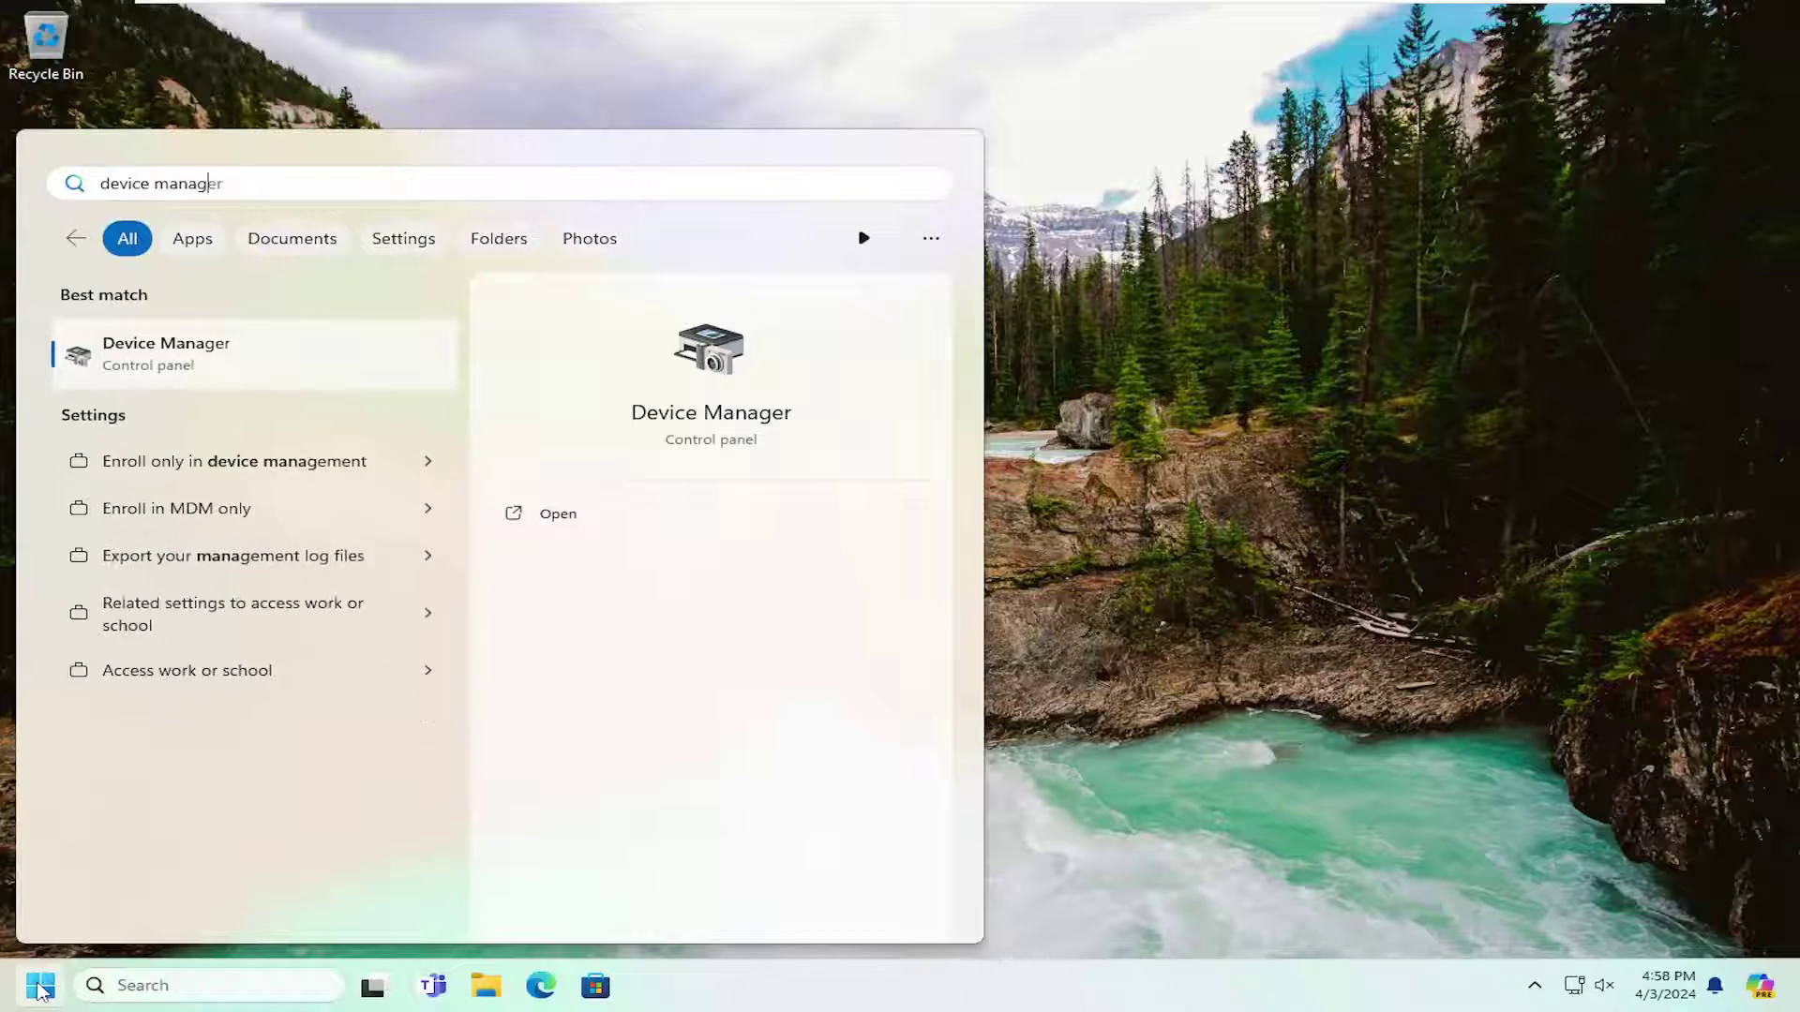
left_click(199, 363)
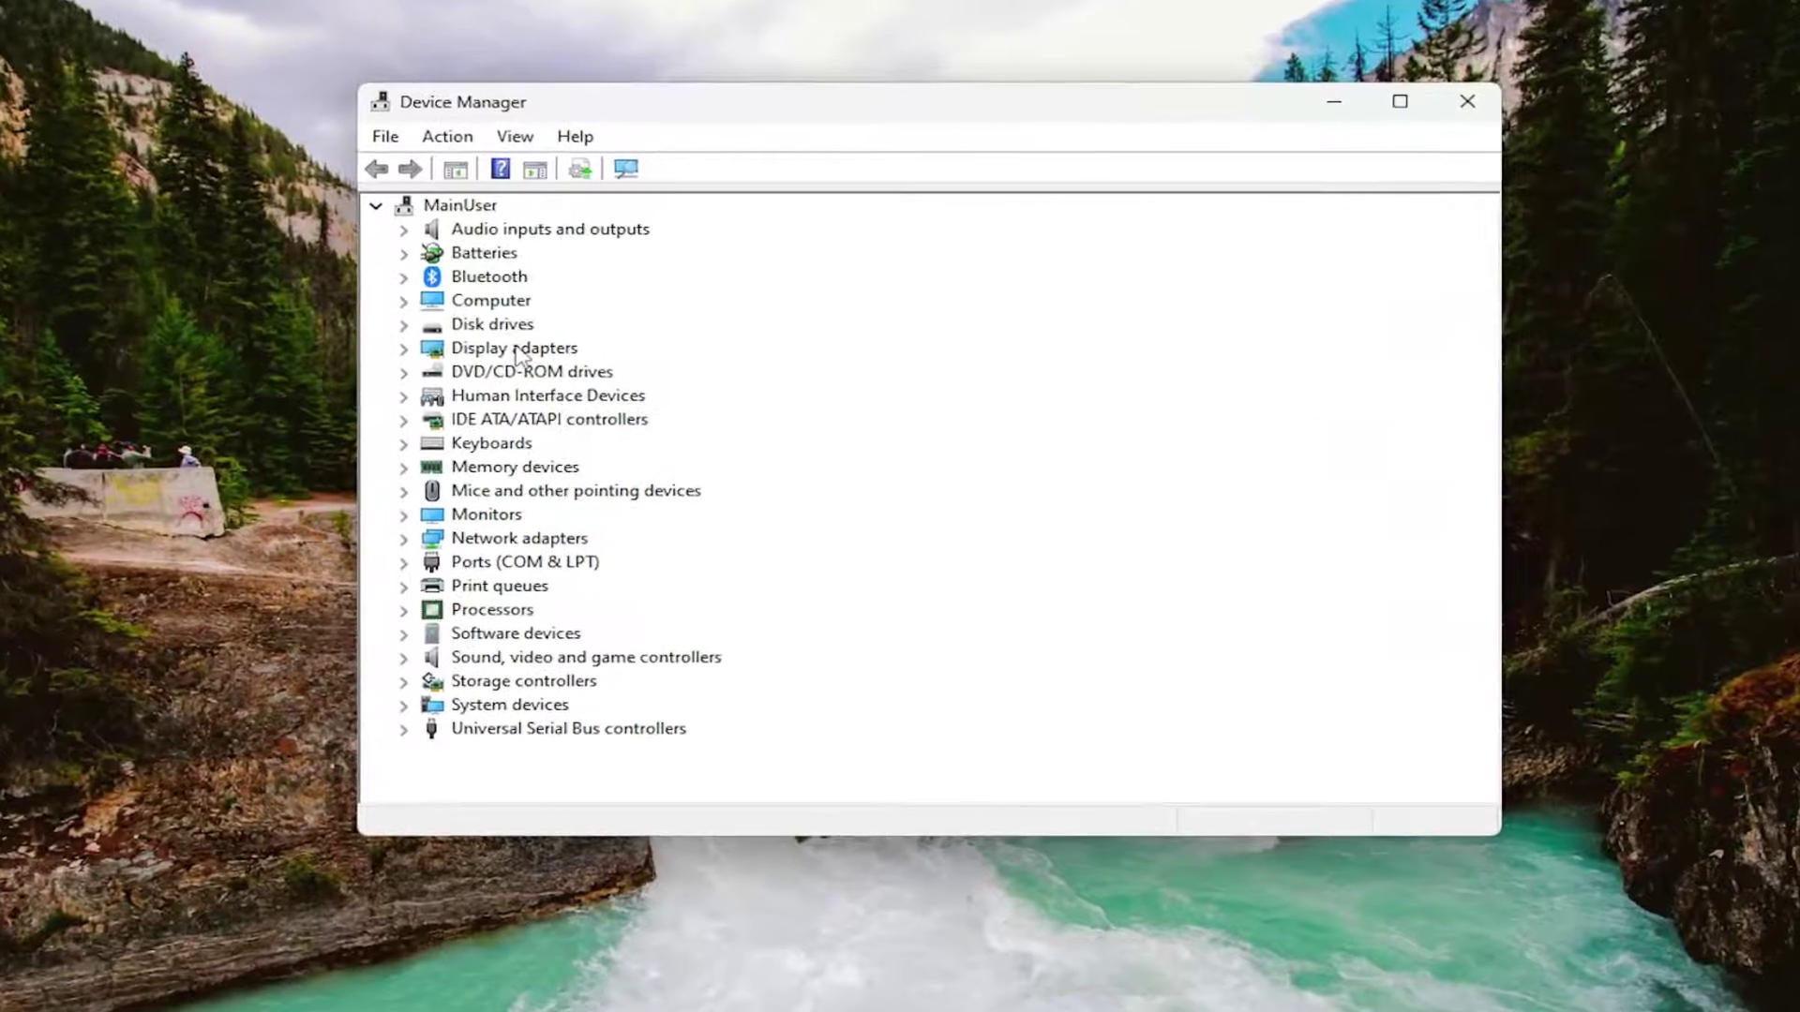
double_click(560, 344)
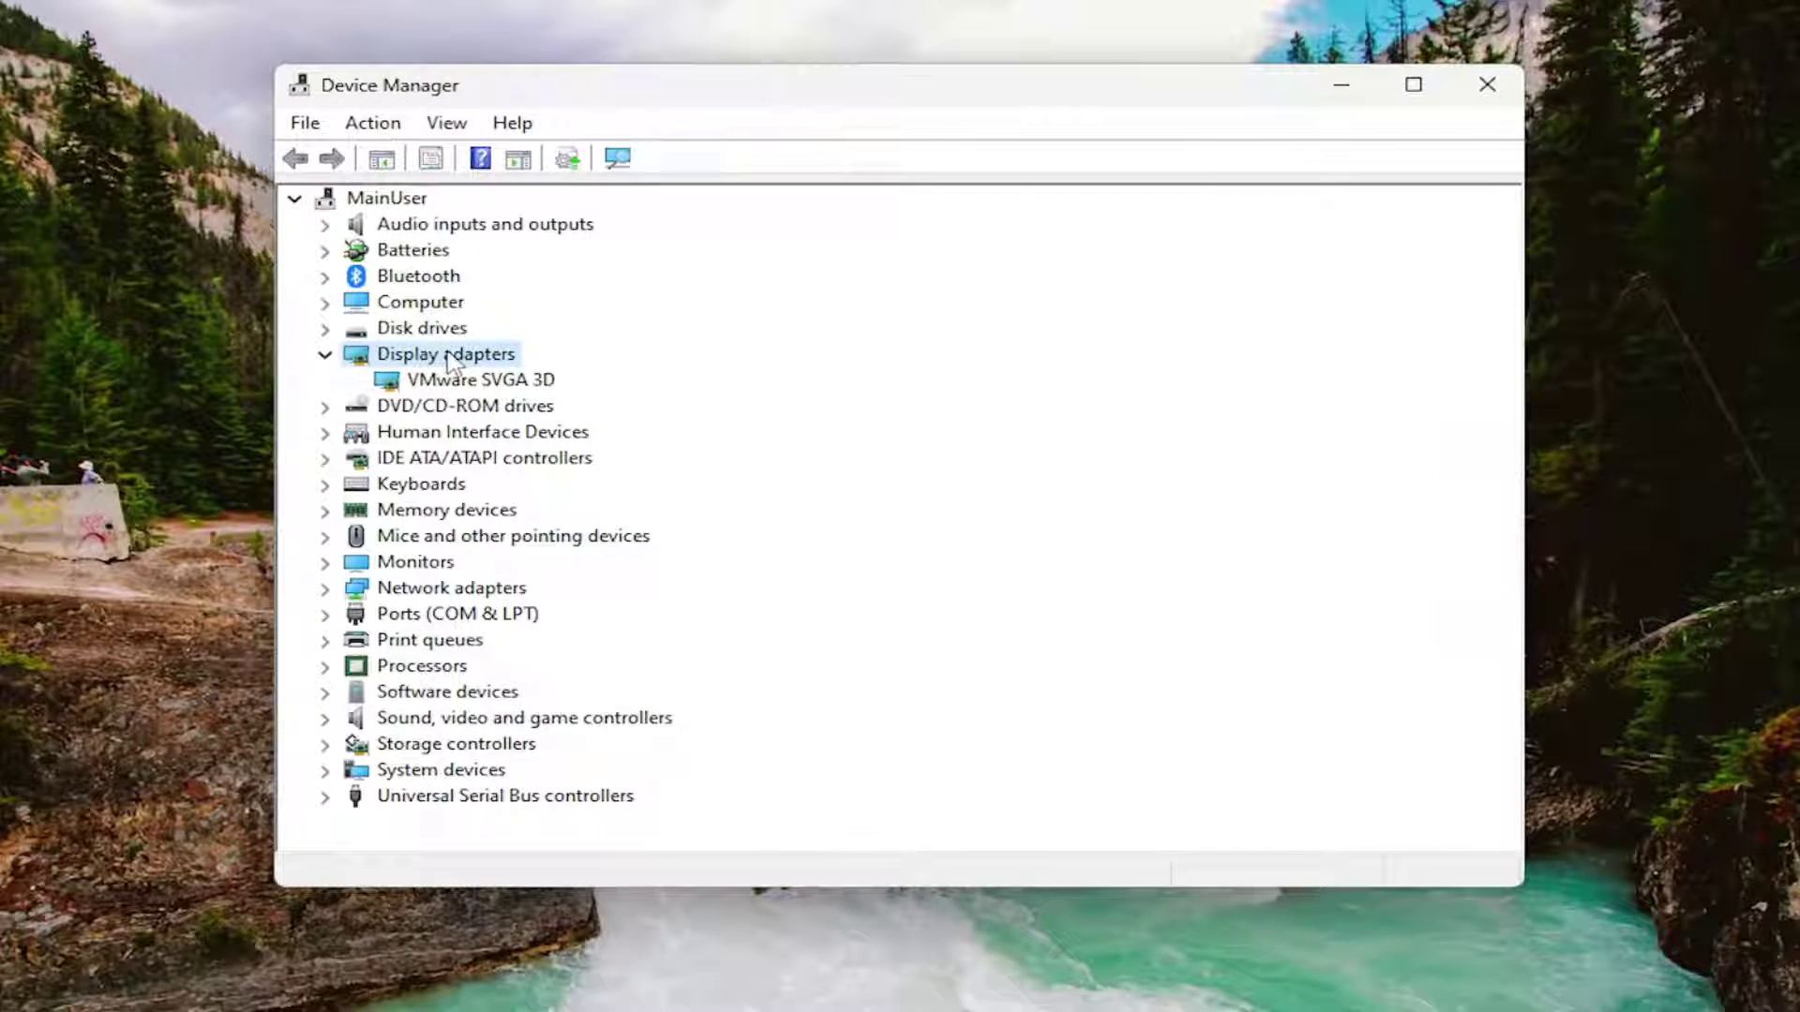
left_click(452, 385)
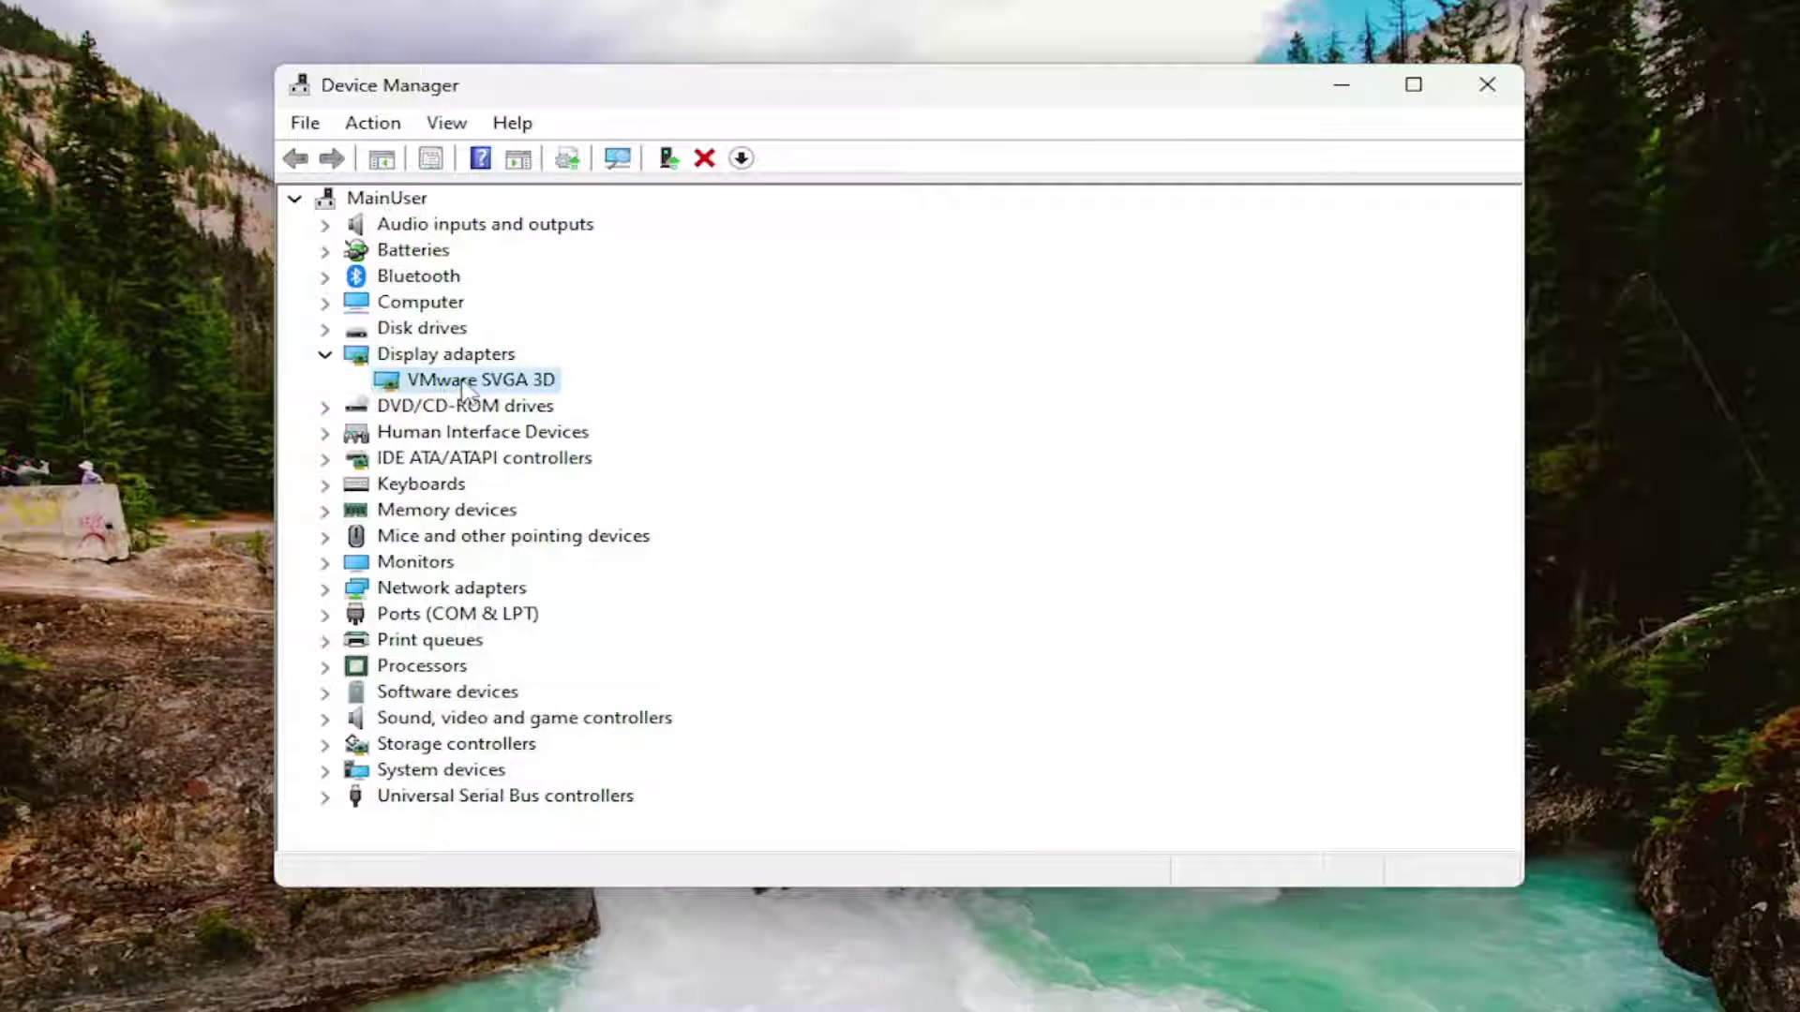
Step: Reinstall the VMware SVGA 3D driver, picking it from the drivers already on this computer
right_click(466, 387)
left_click(578, 399)
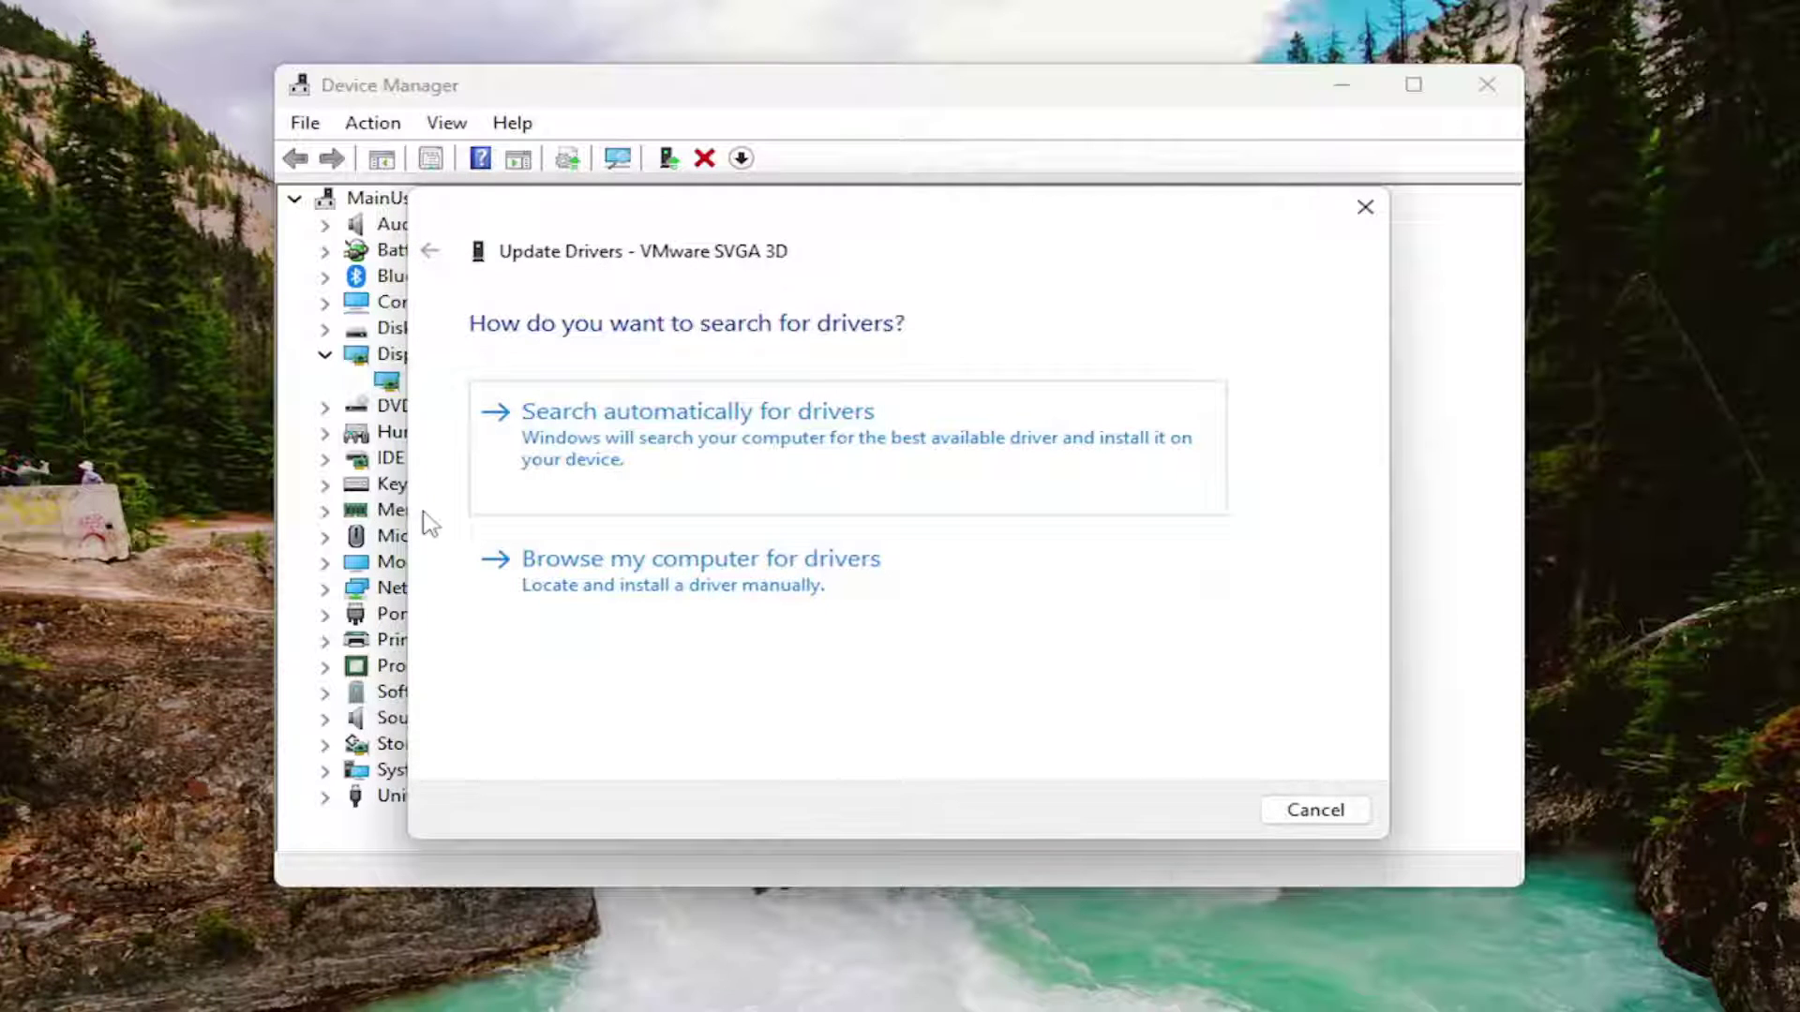
left_click(686, 454)
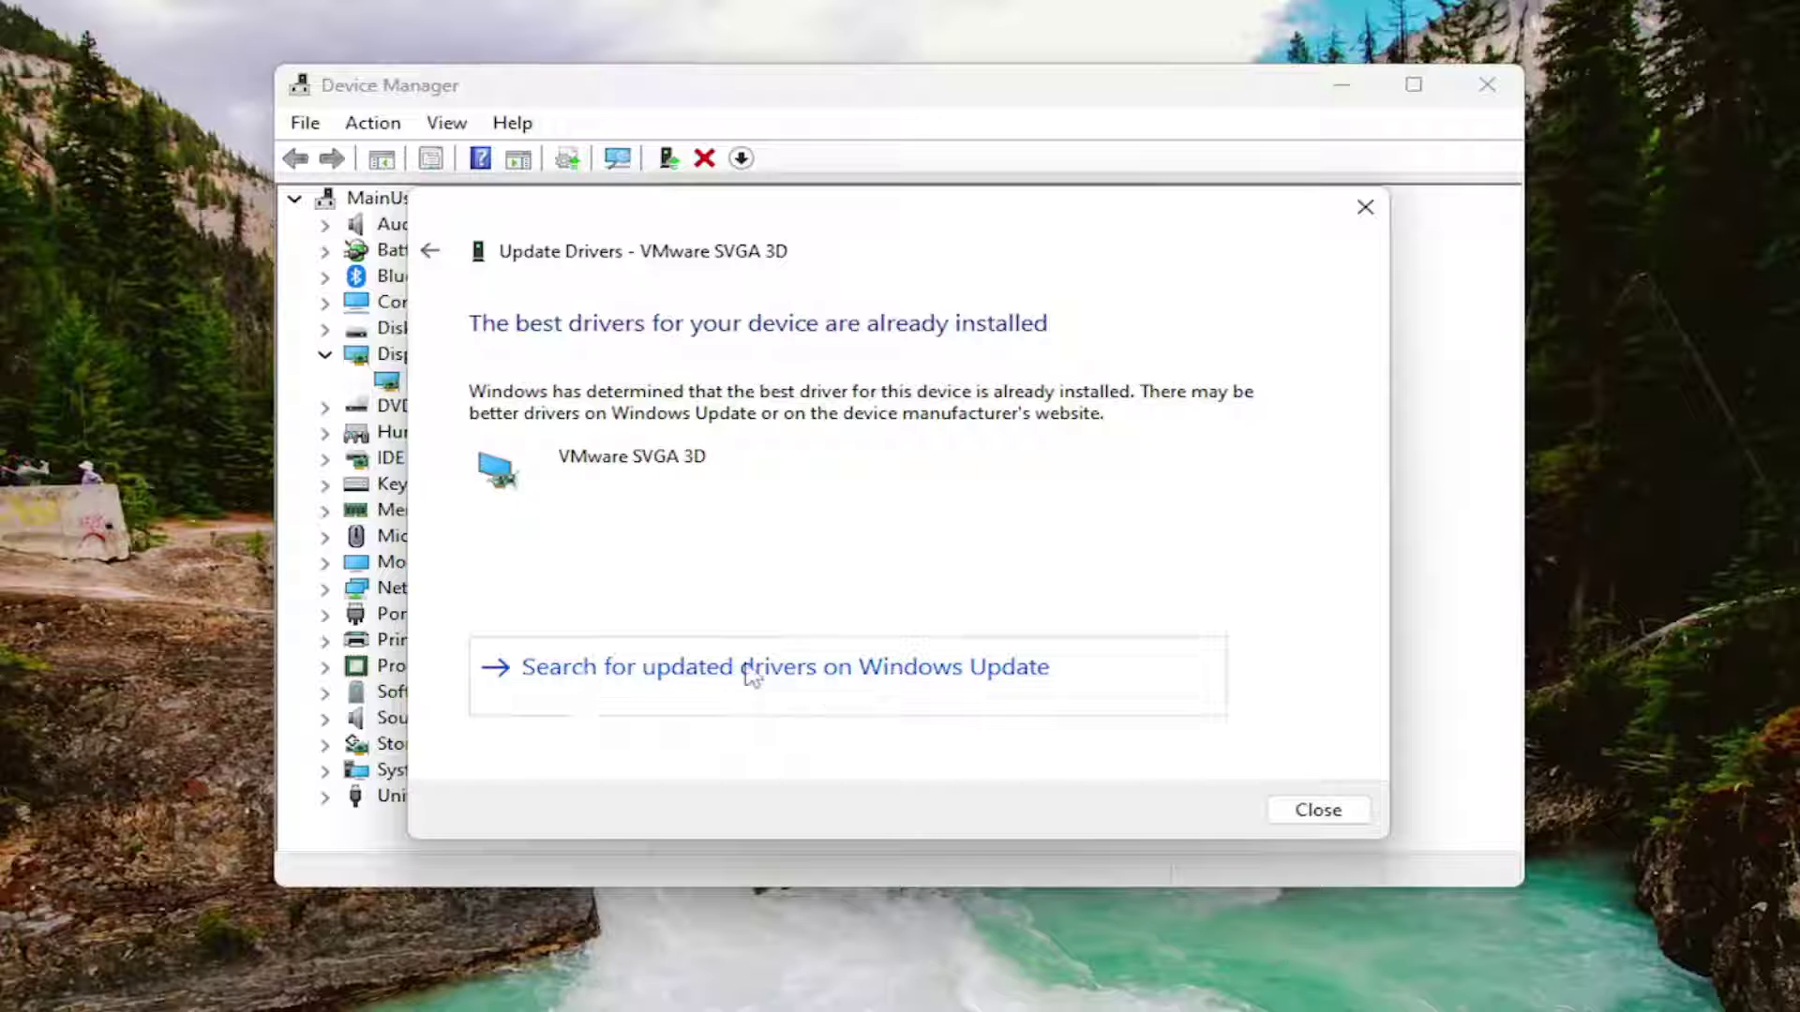
left_click(437, 253)
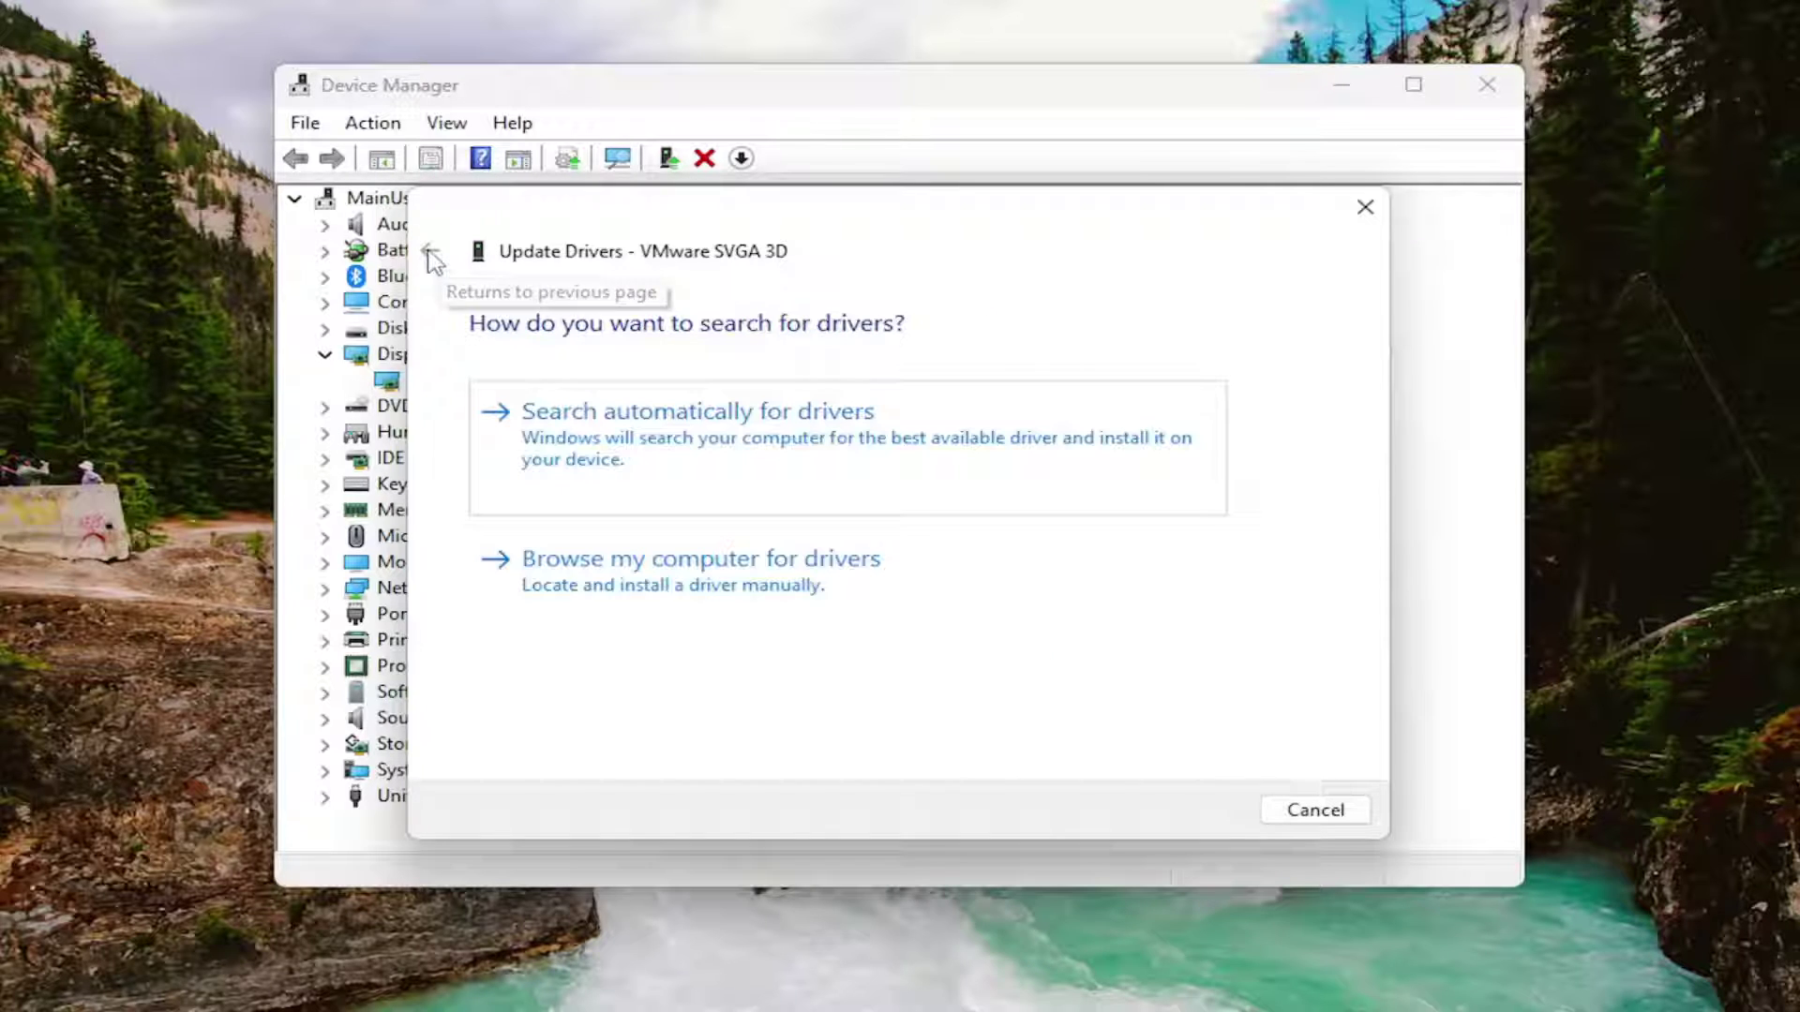
left_click(705, 583)
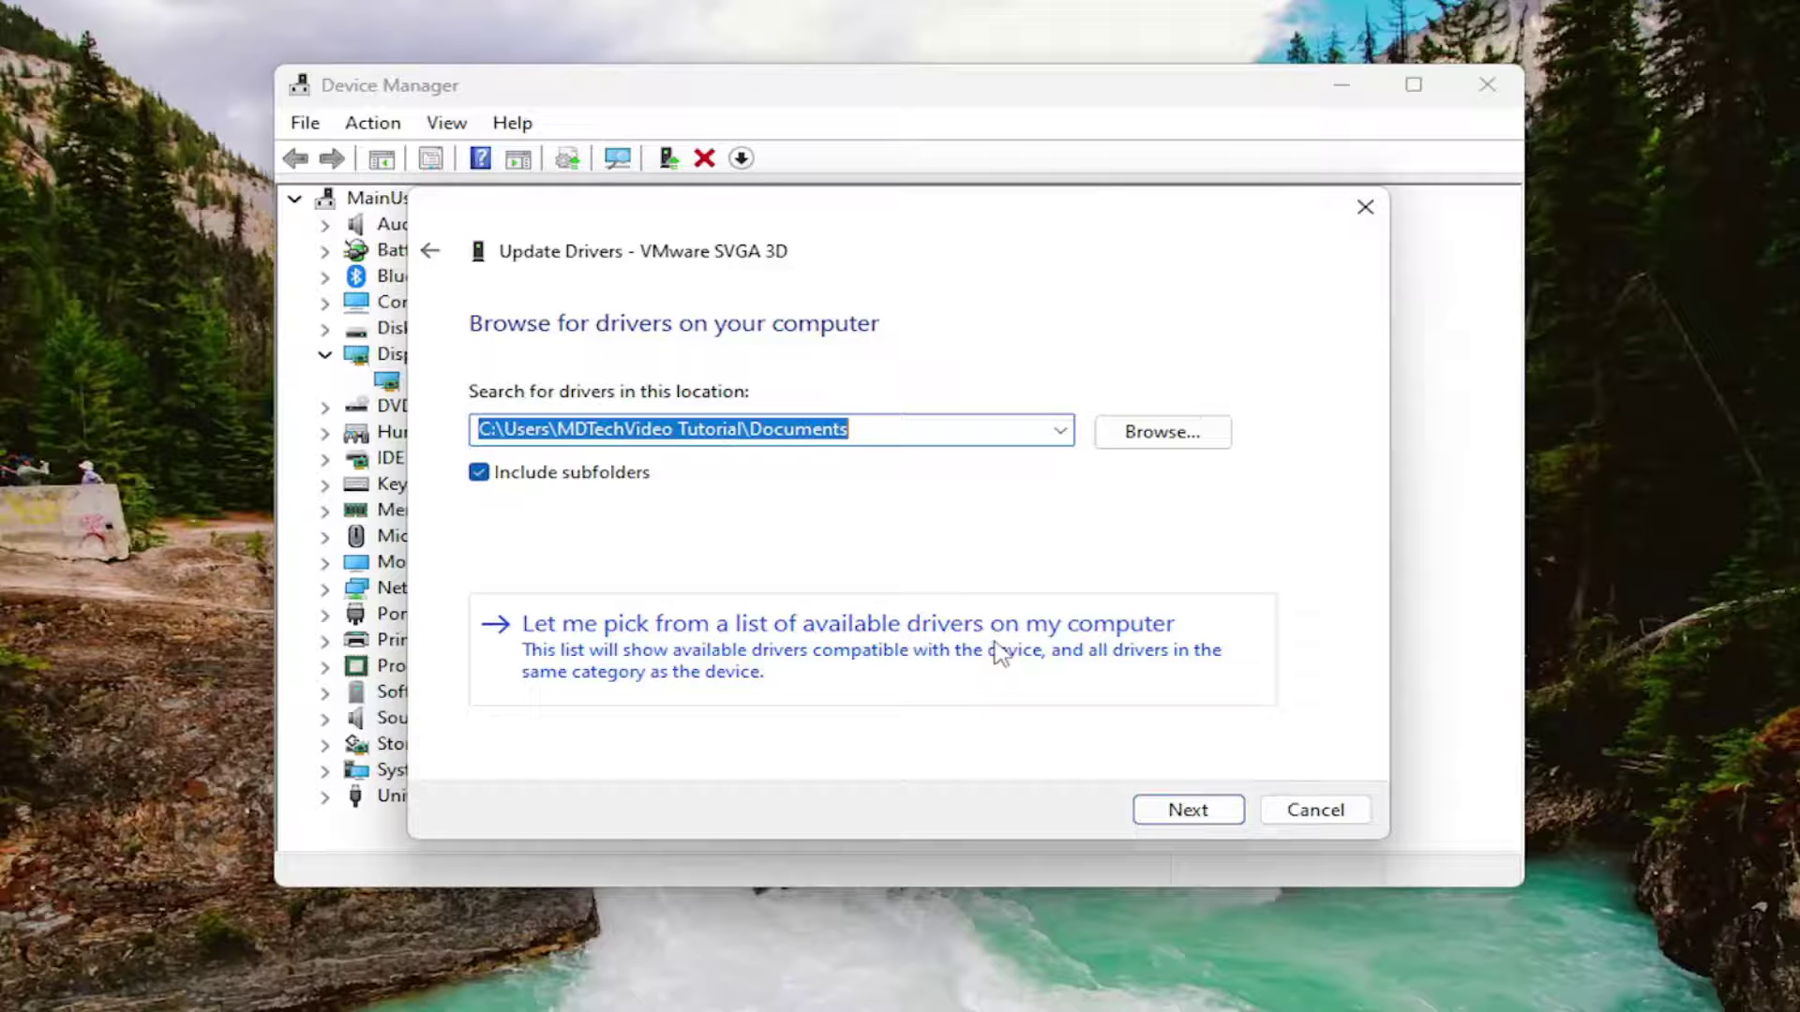
left_click(1032, 653)
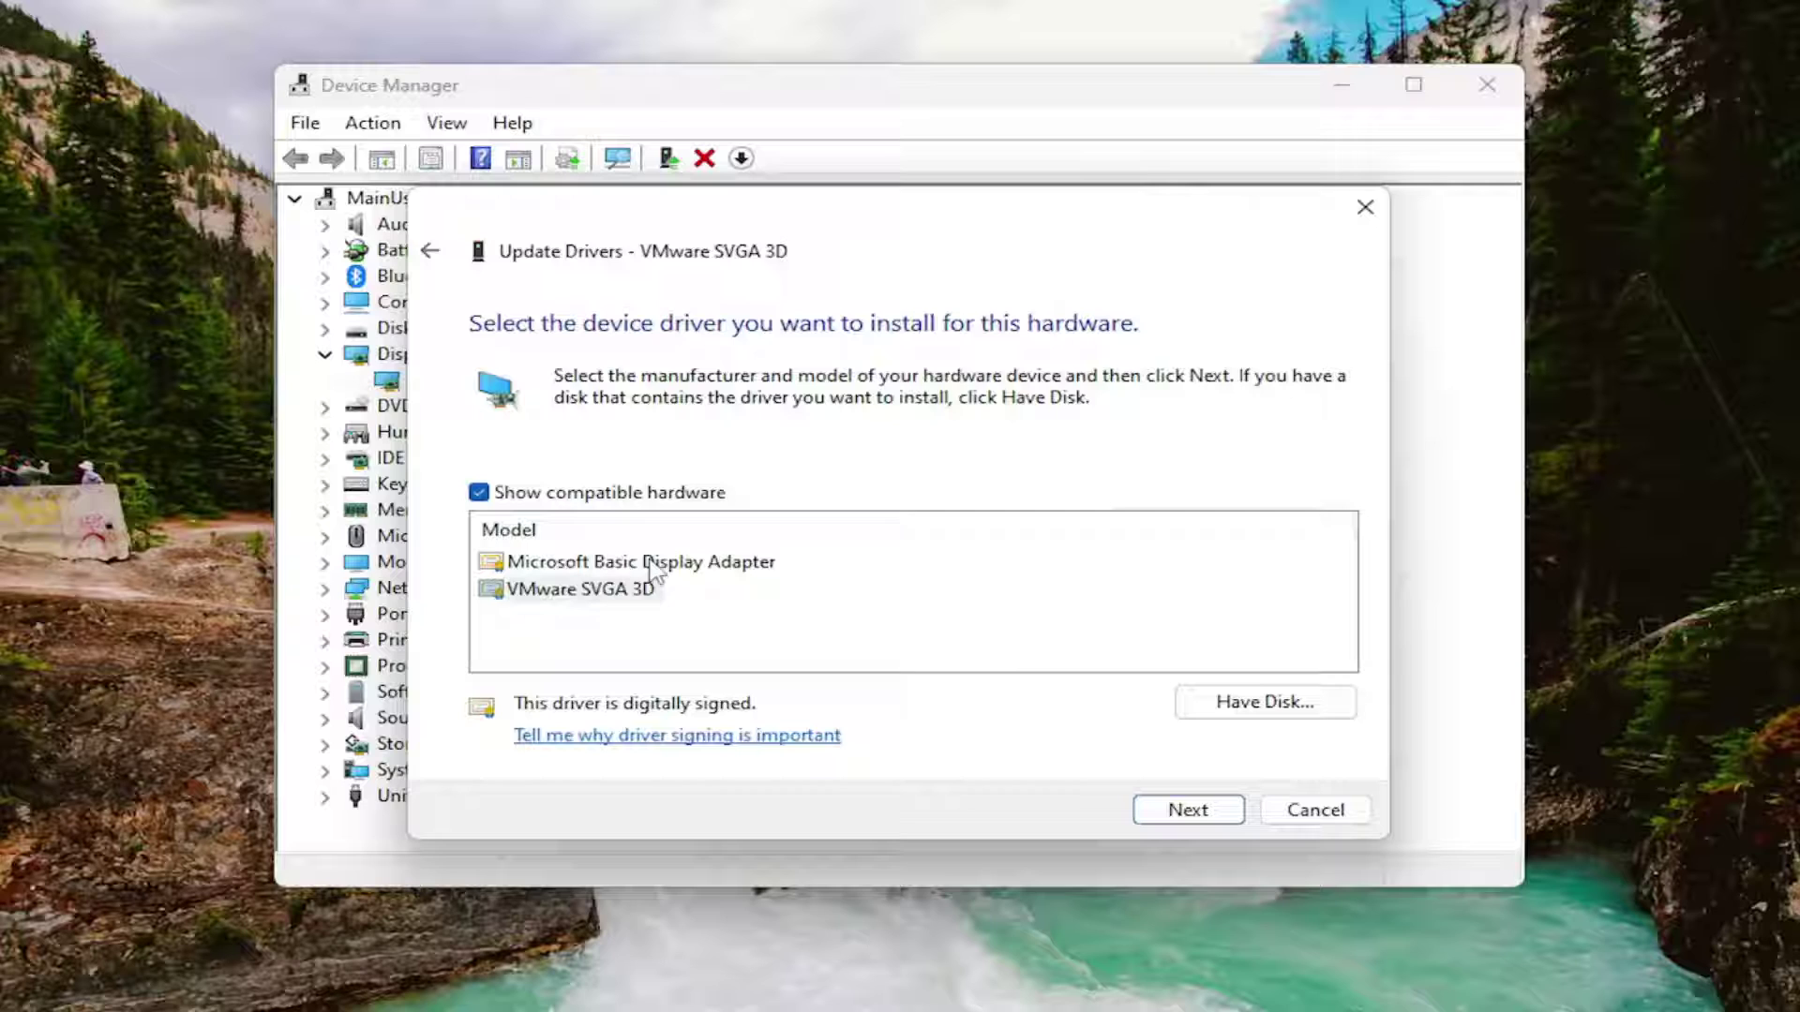
left_click(1187, 810)
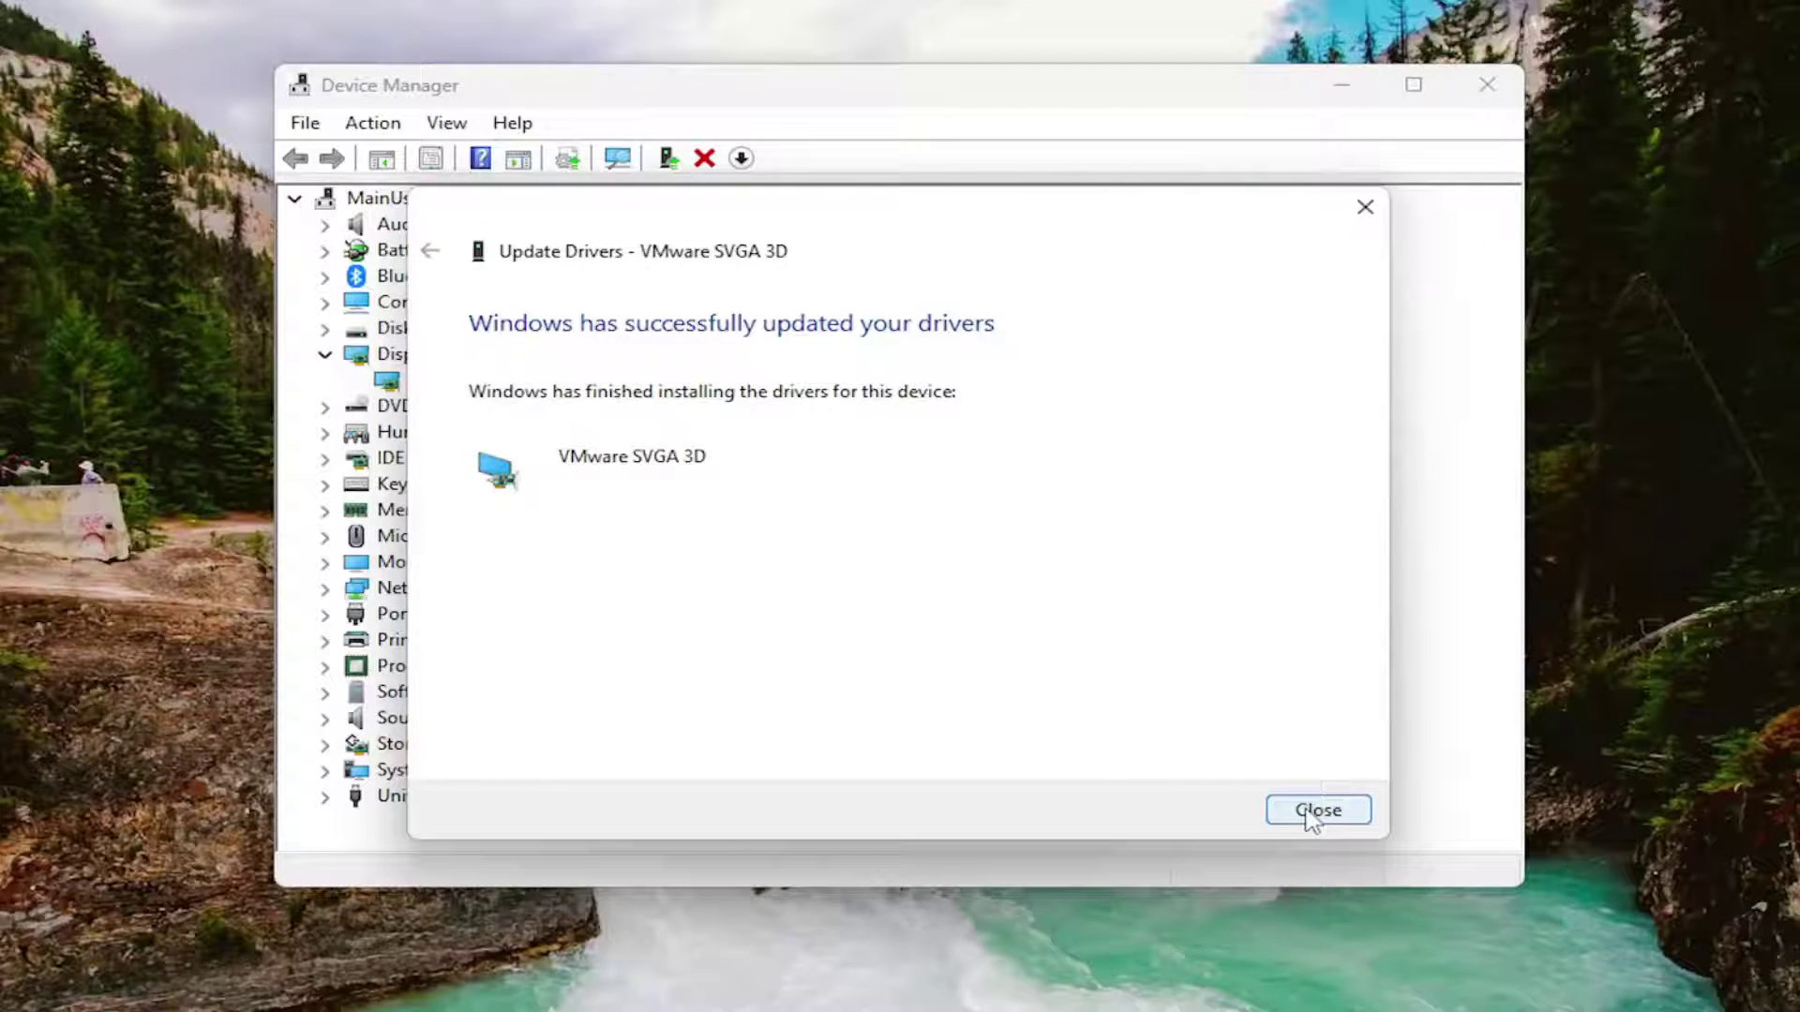
Step: Close the driver wizard and reach Settings' System > Display > Graphics > Default graphics settings page
left_click(1319, 810)
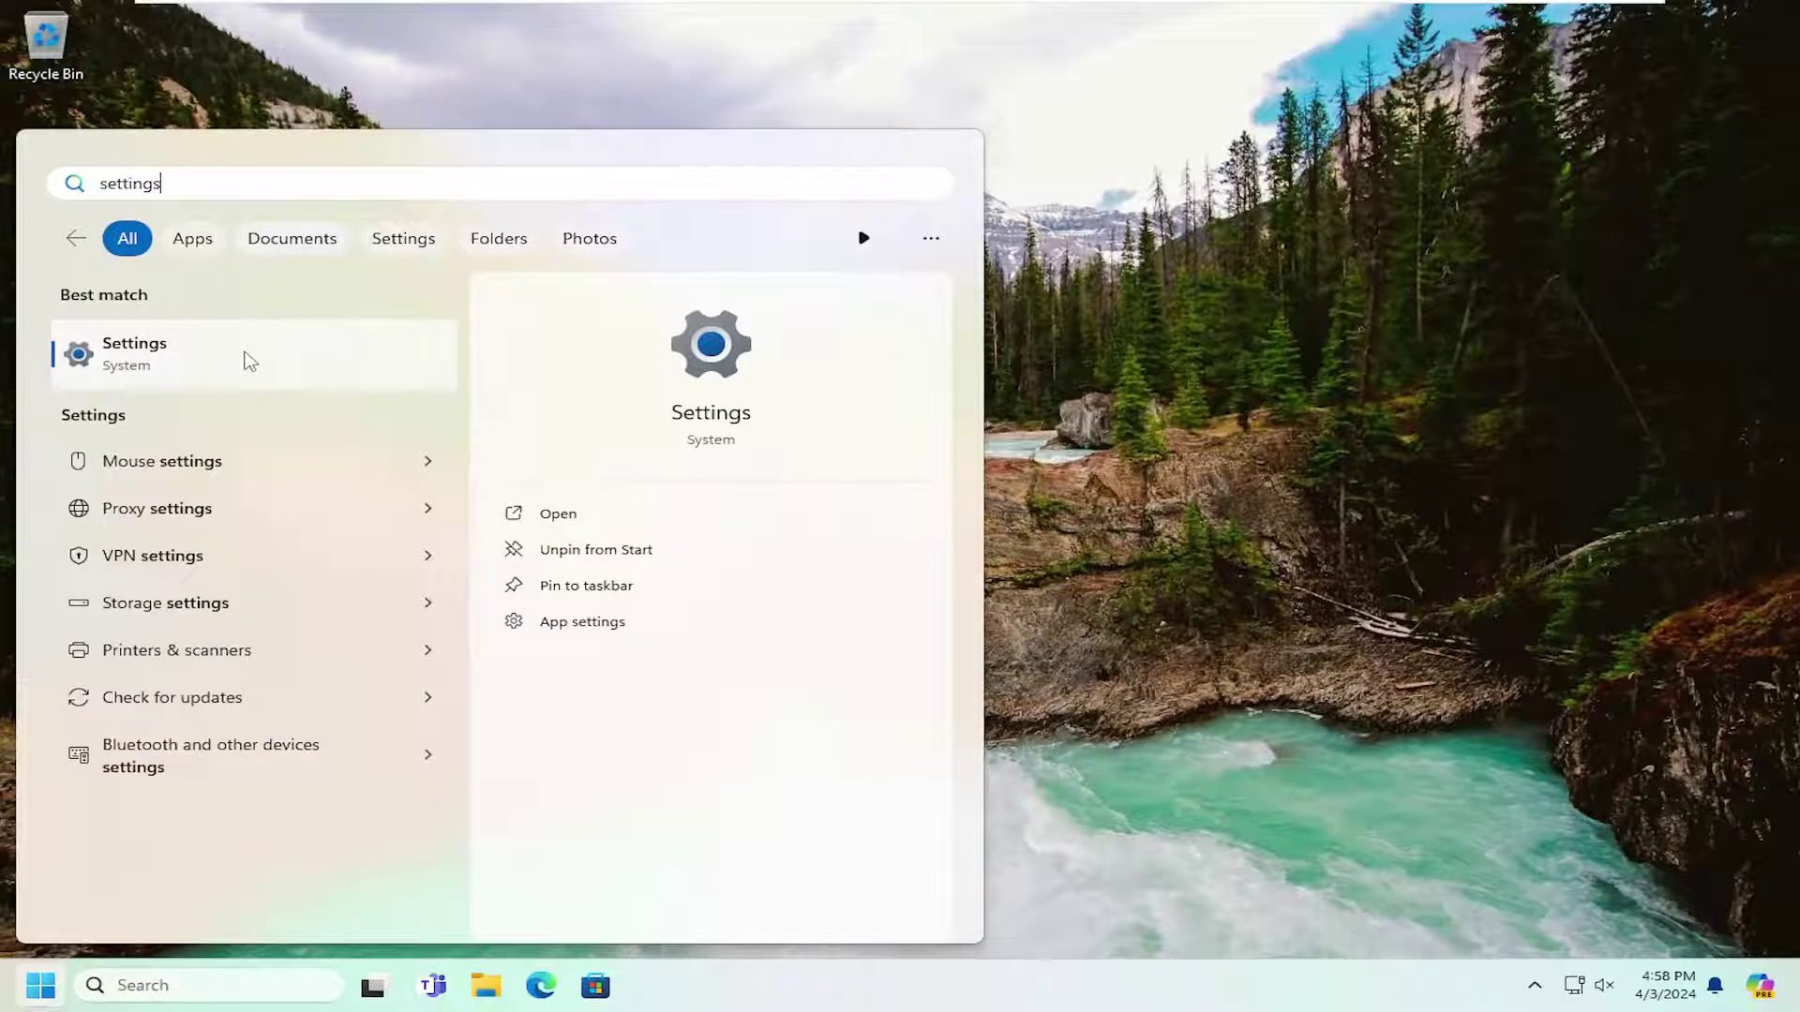
left_click(250, 362)
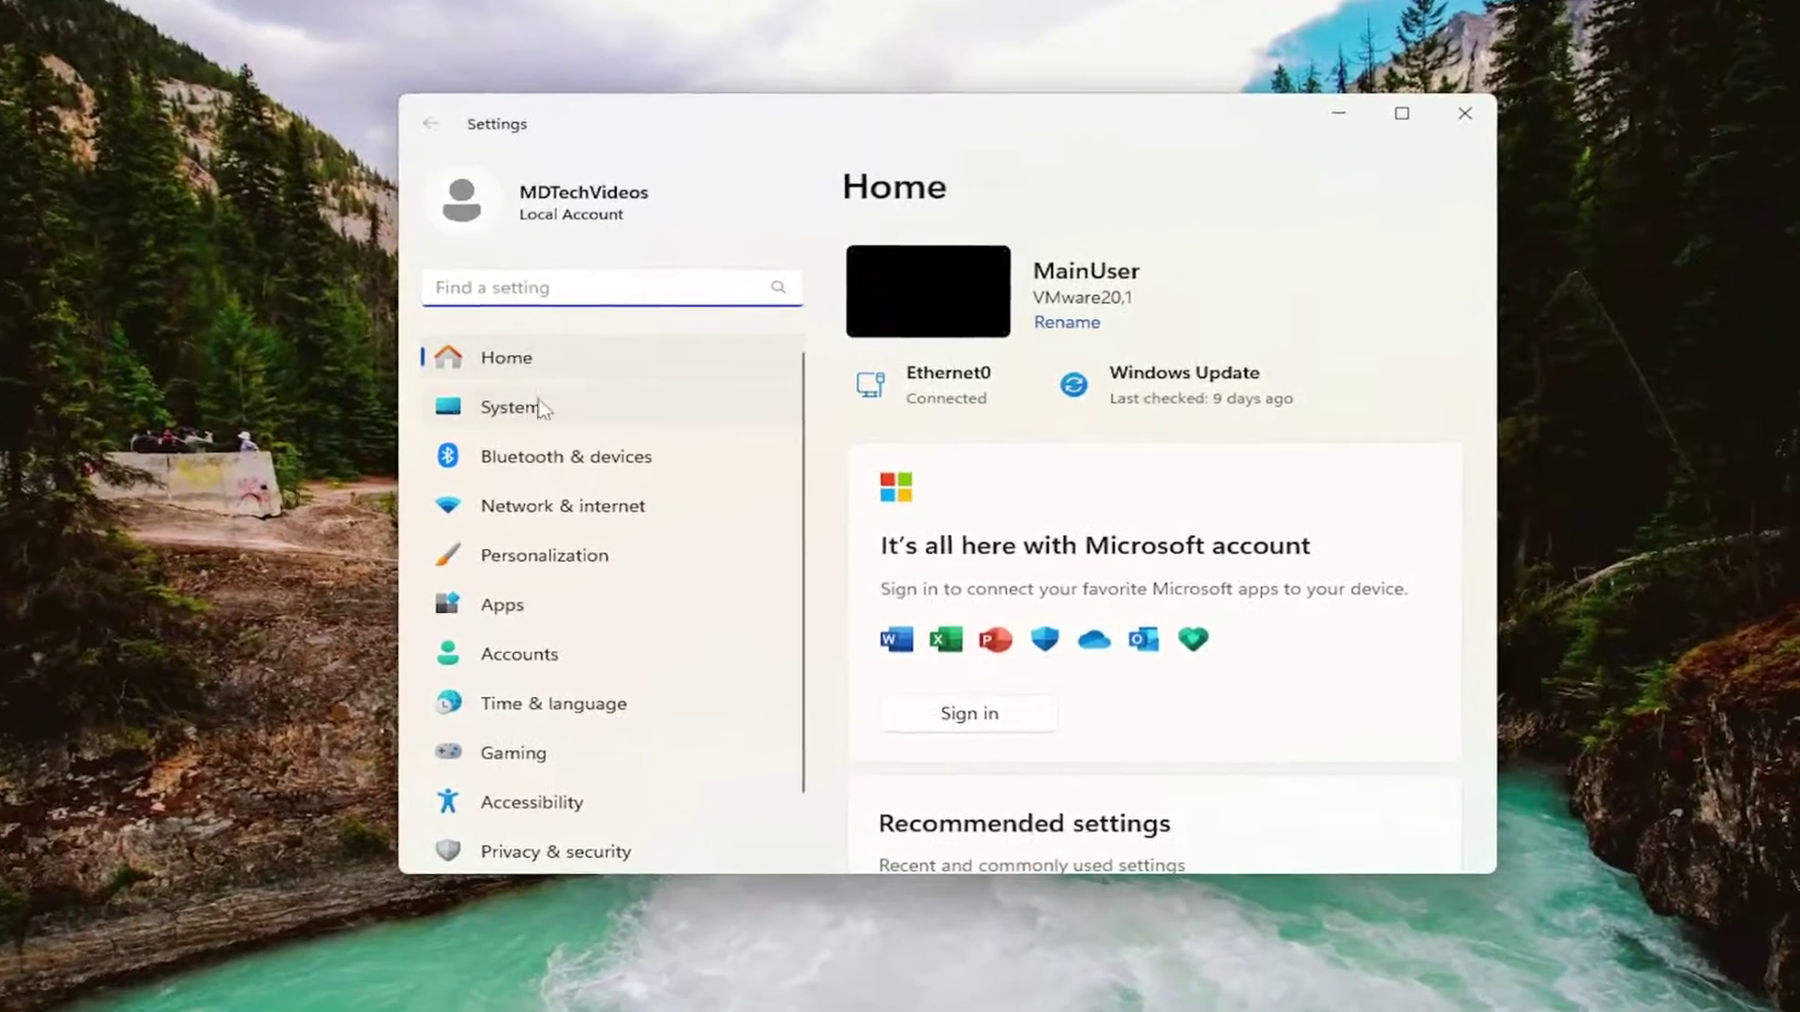
left_click(632, 406)
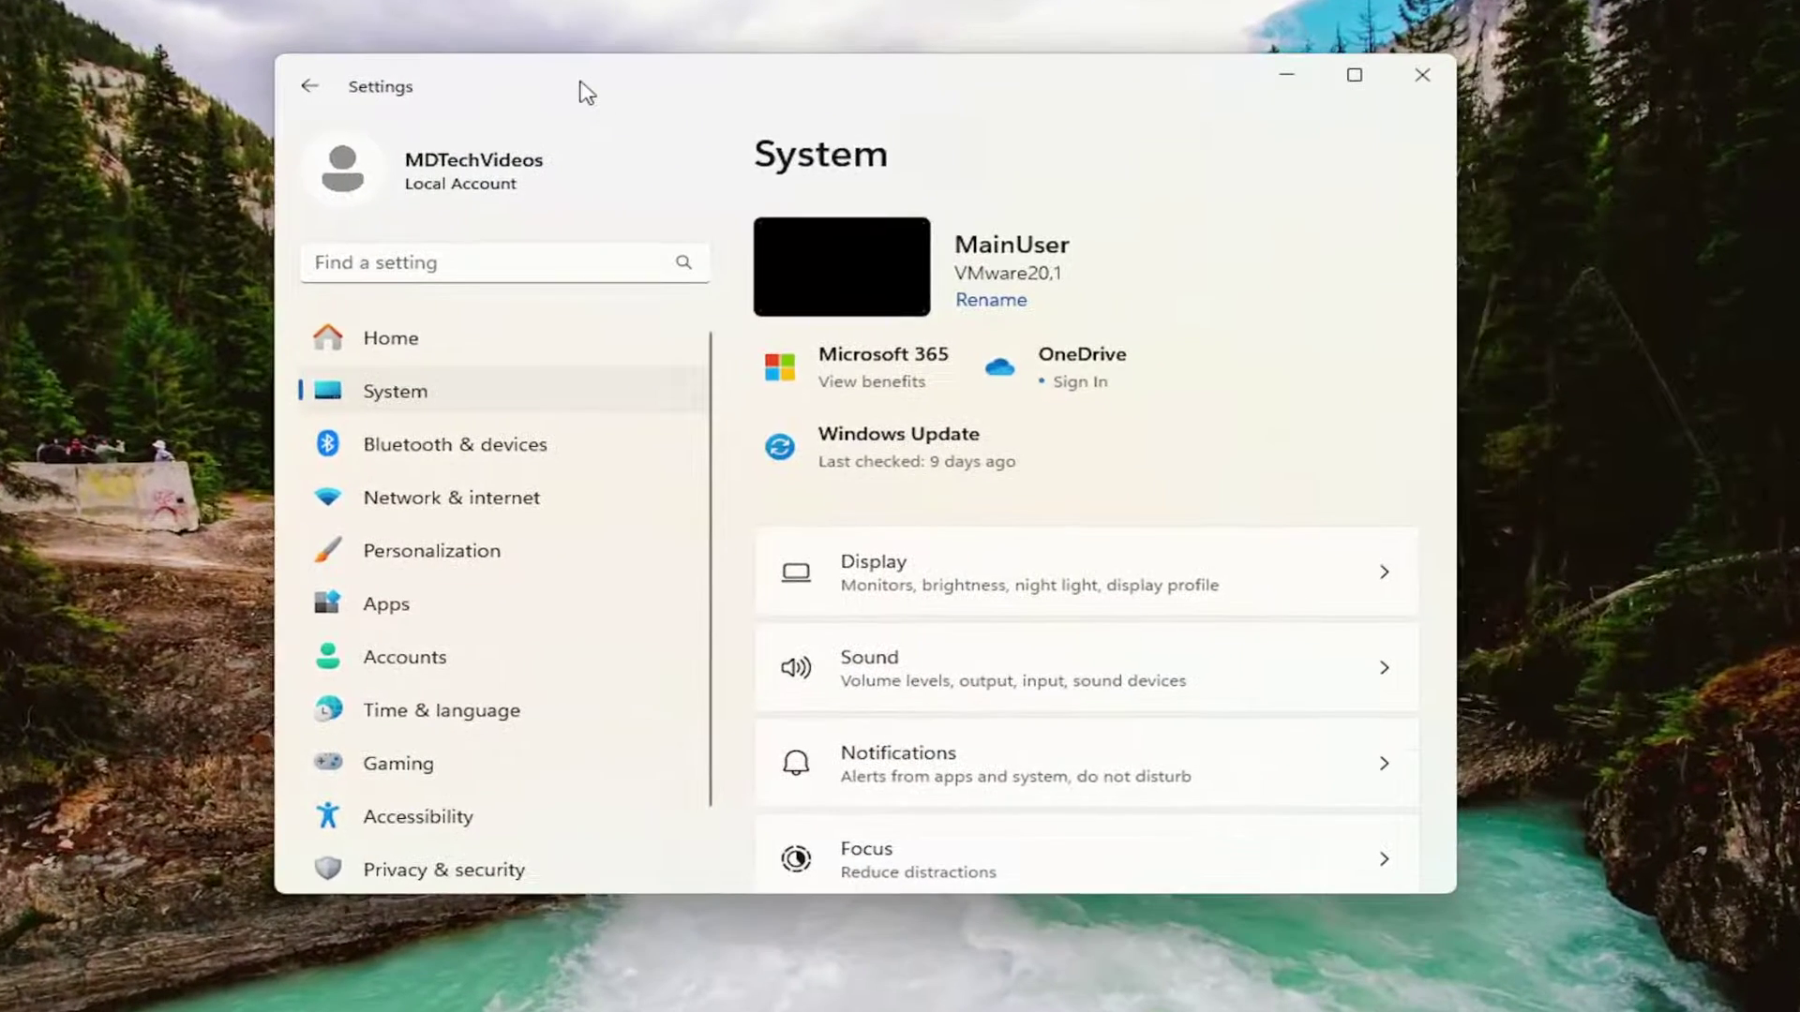
scroll(952, 643, "down", 2)
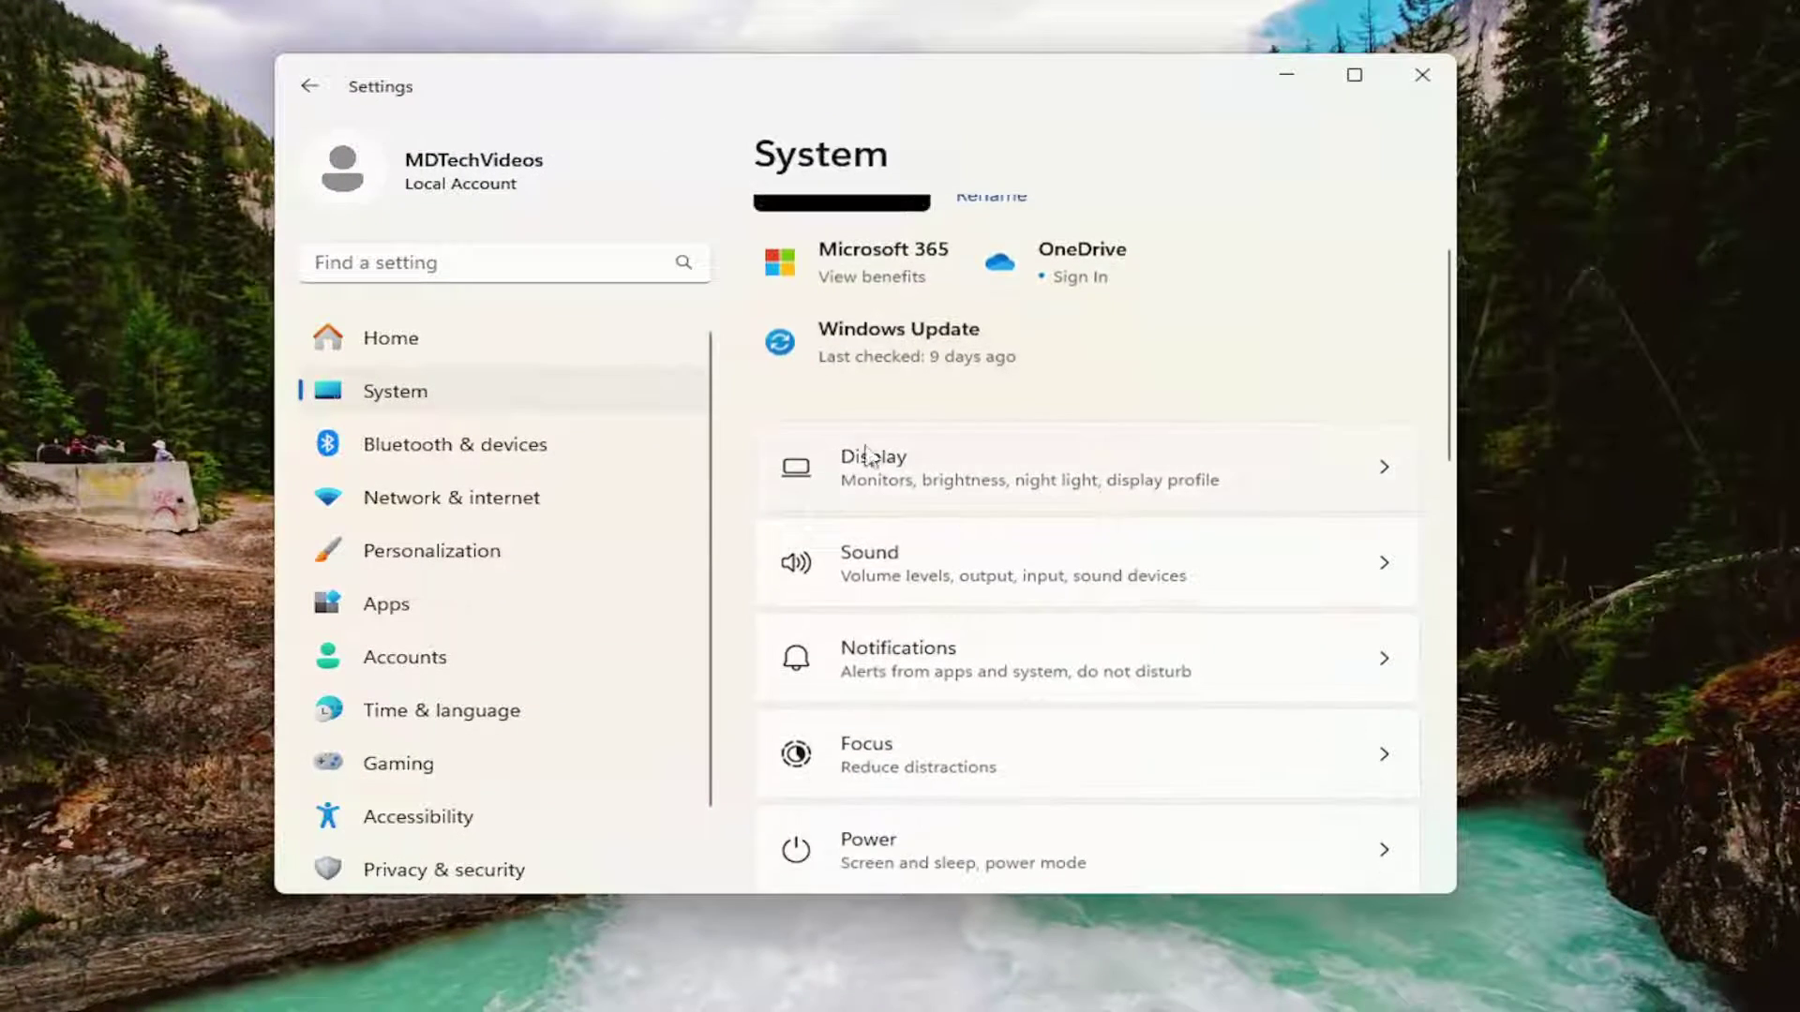
left_click(881, 473)
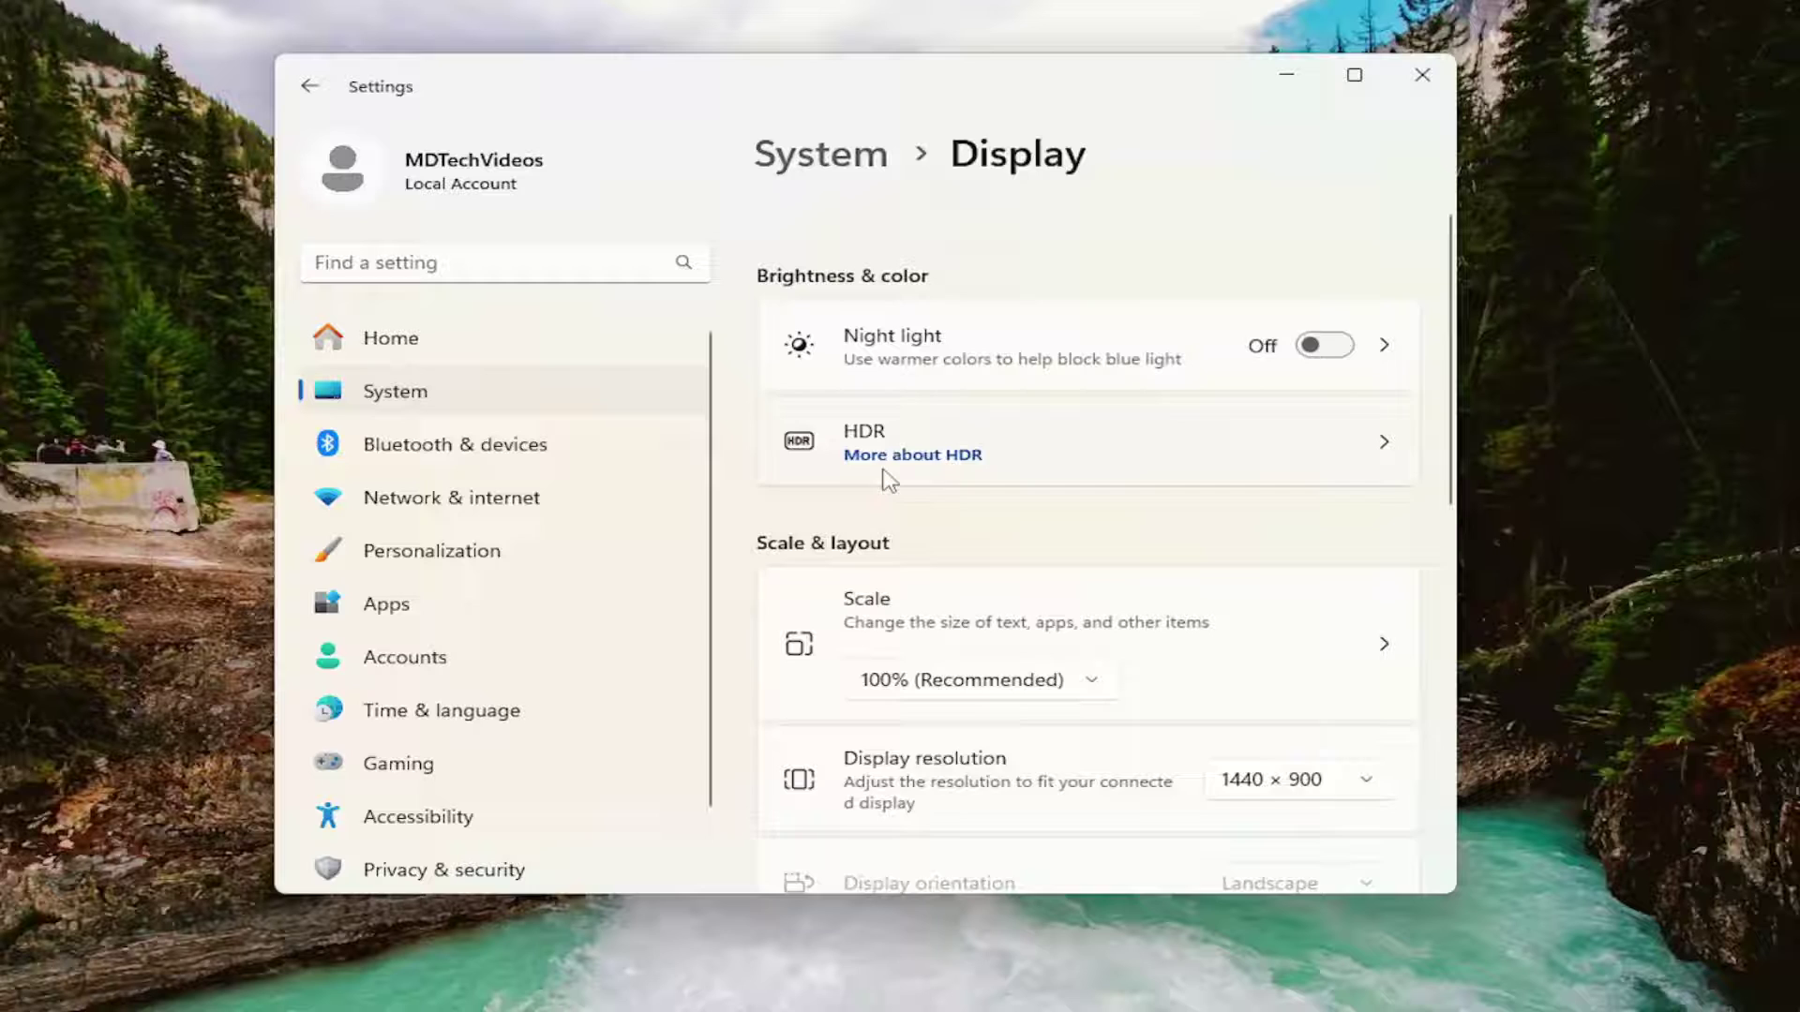
scroll(861, 569, "down", 3)
scroll(863, 568, "down", 5)
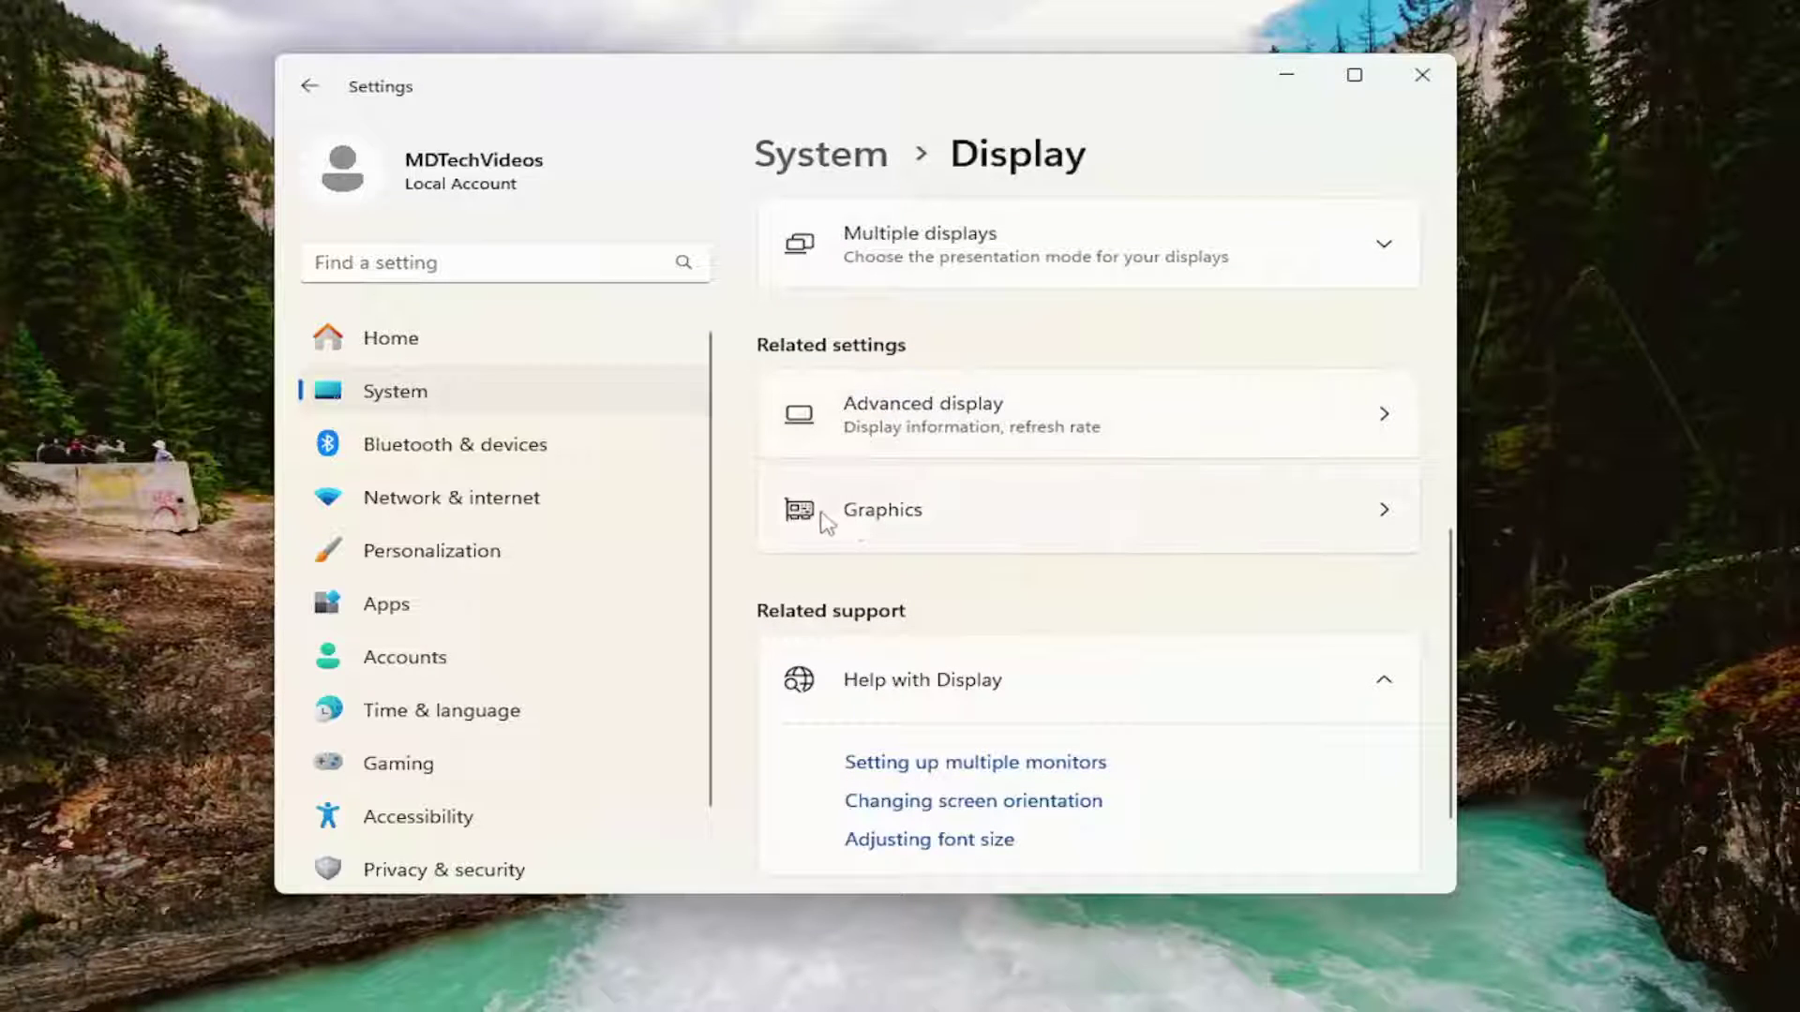
left_click(855, 525)
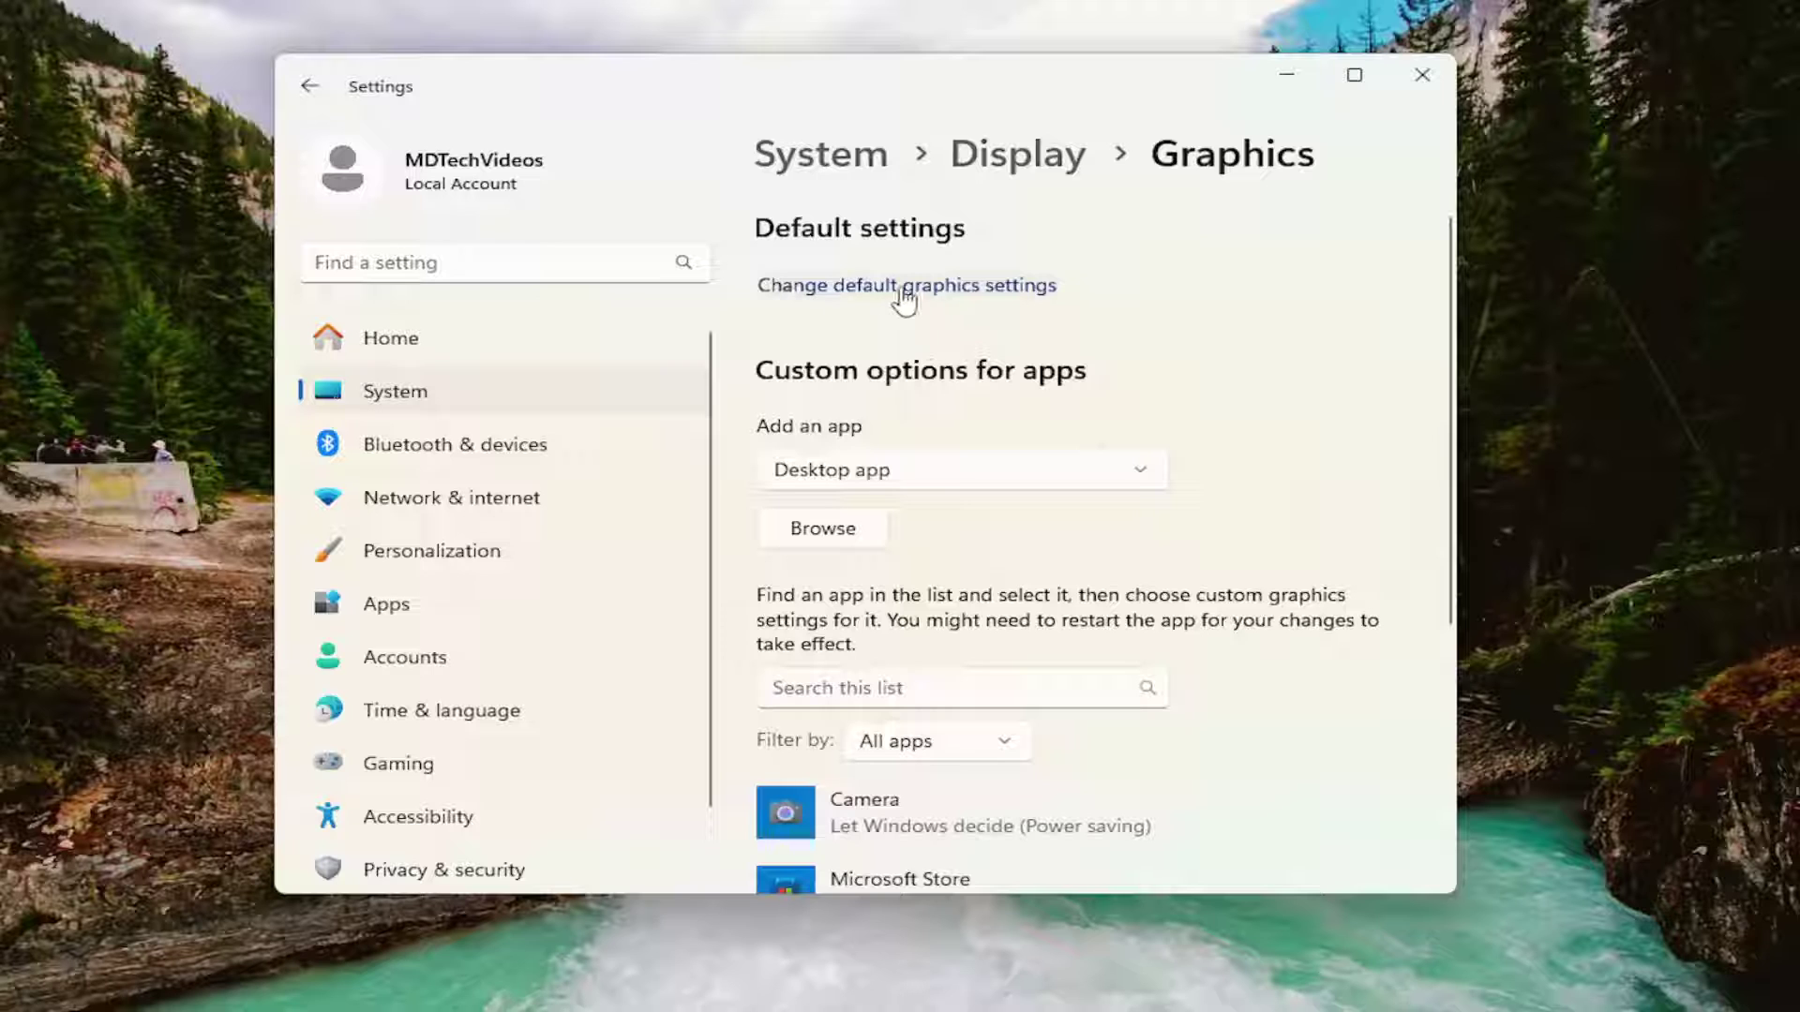
left_click(966, 287)
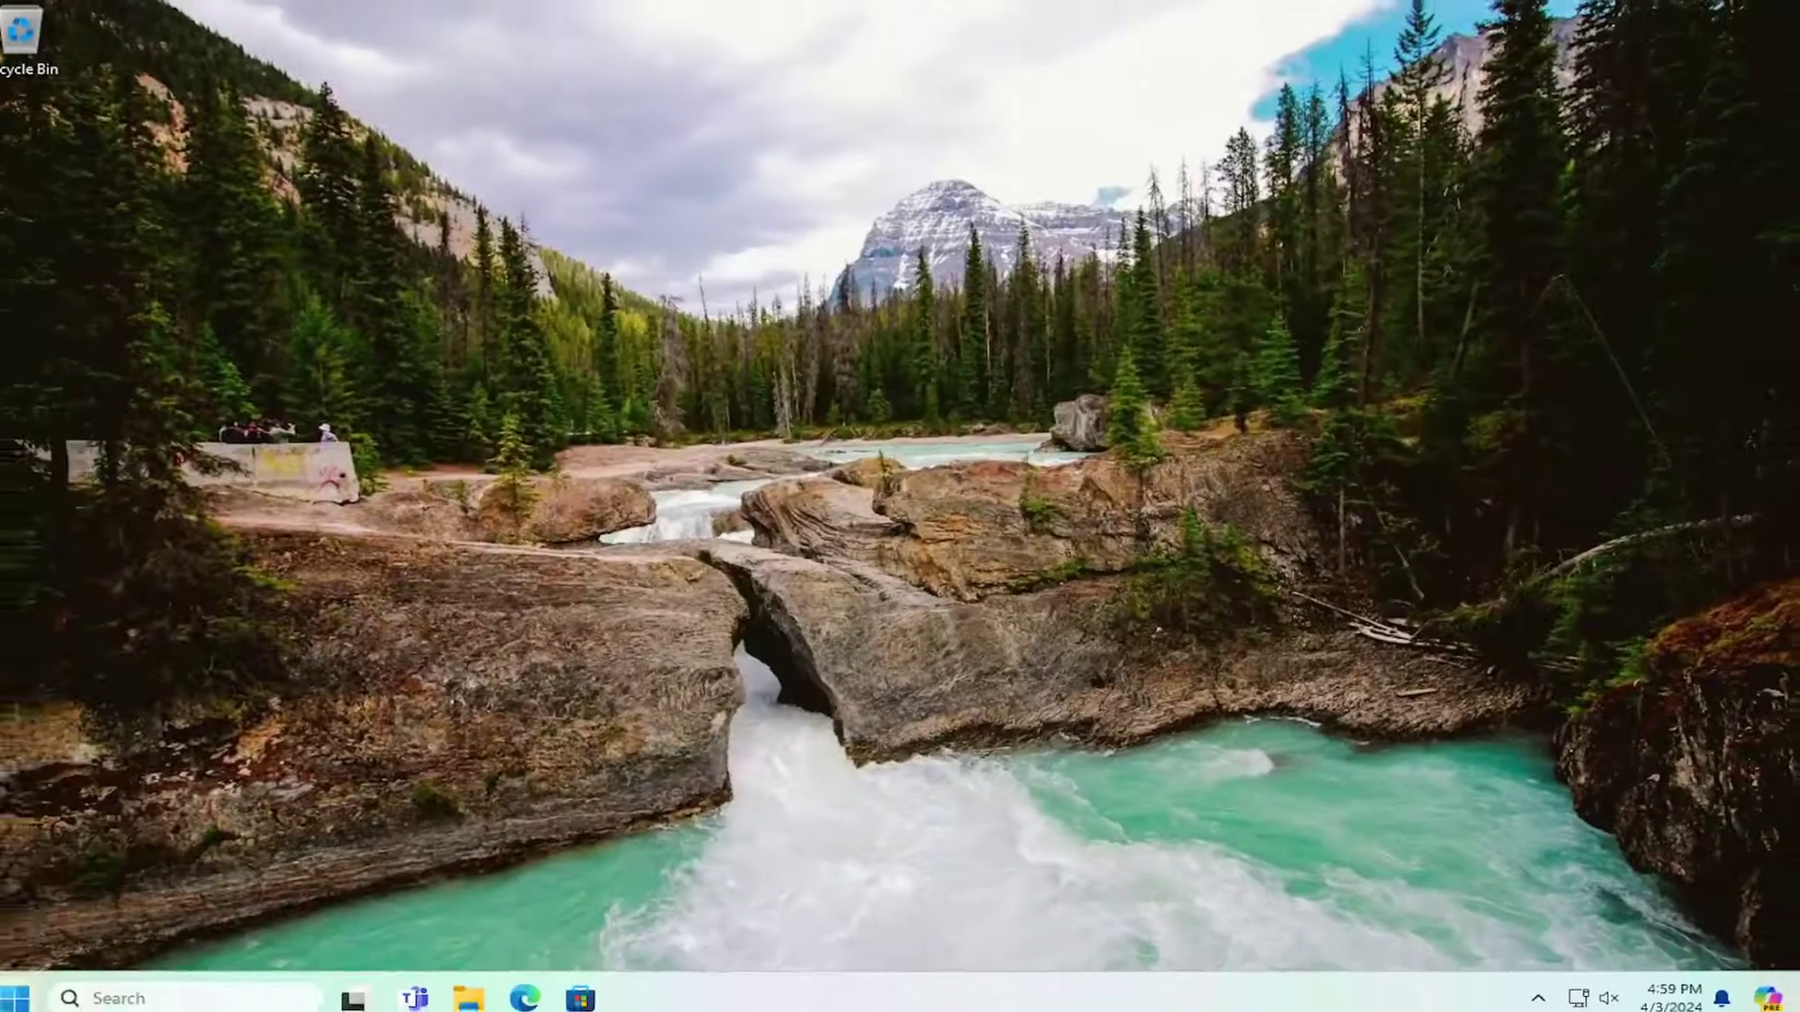
Step: Open Settings and switch Transparency effects to Off under Personalization > Colors
key("super")
type("settings")
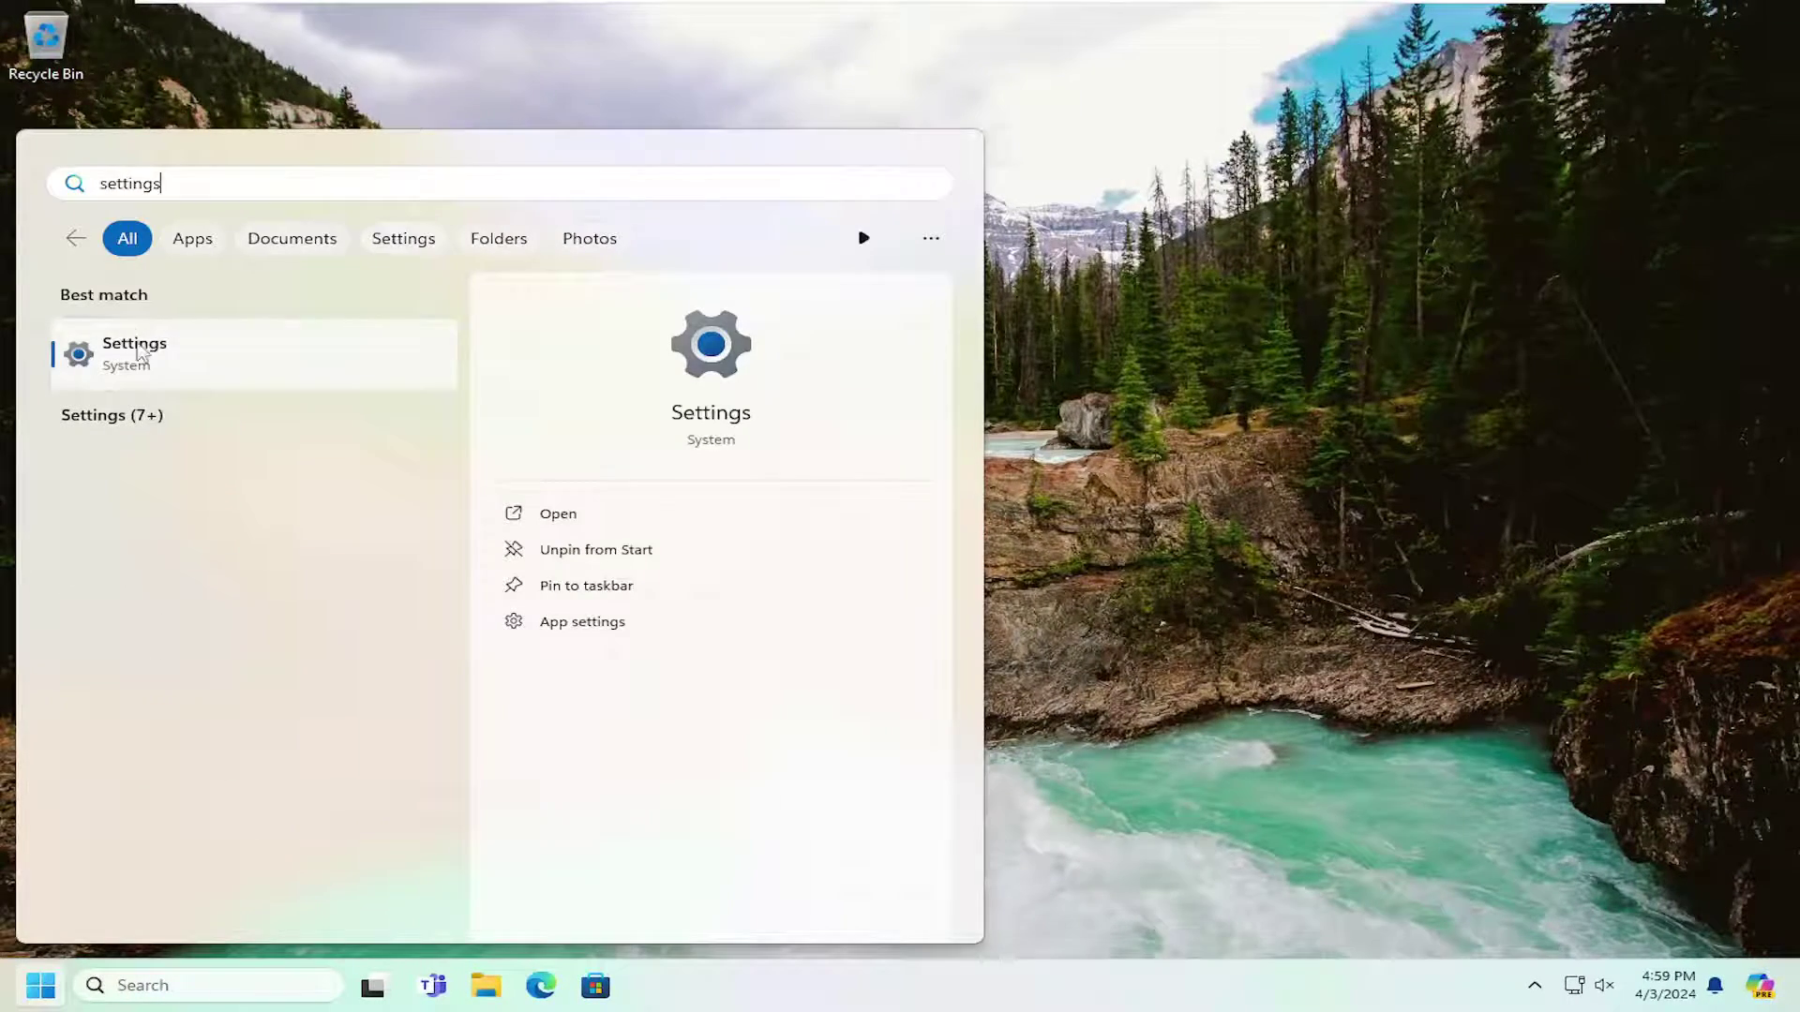
left_click(138, 348)
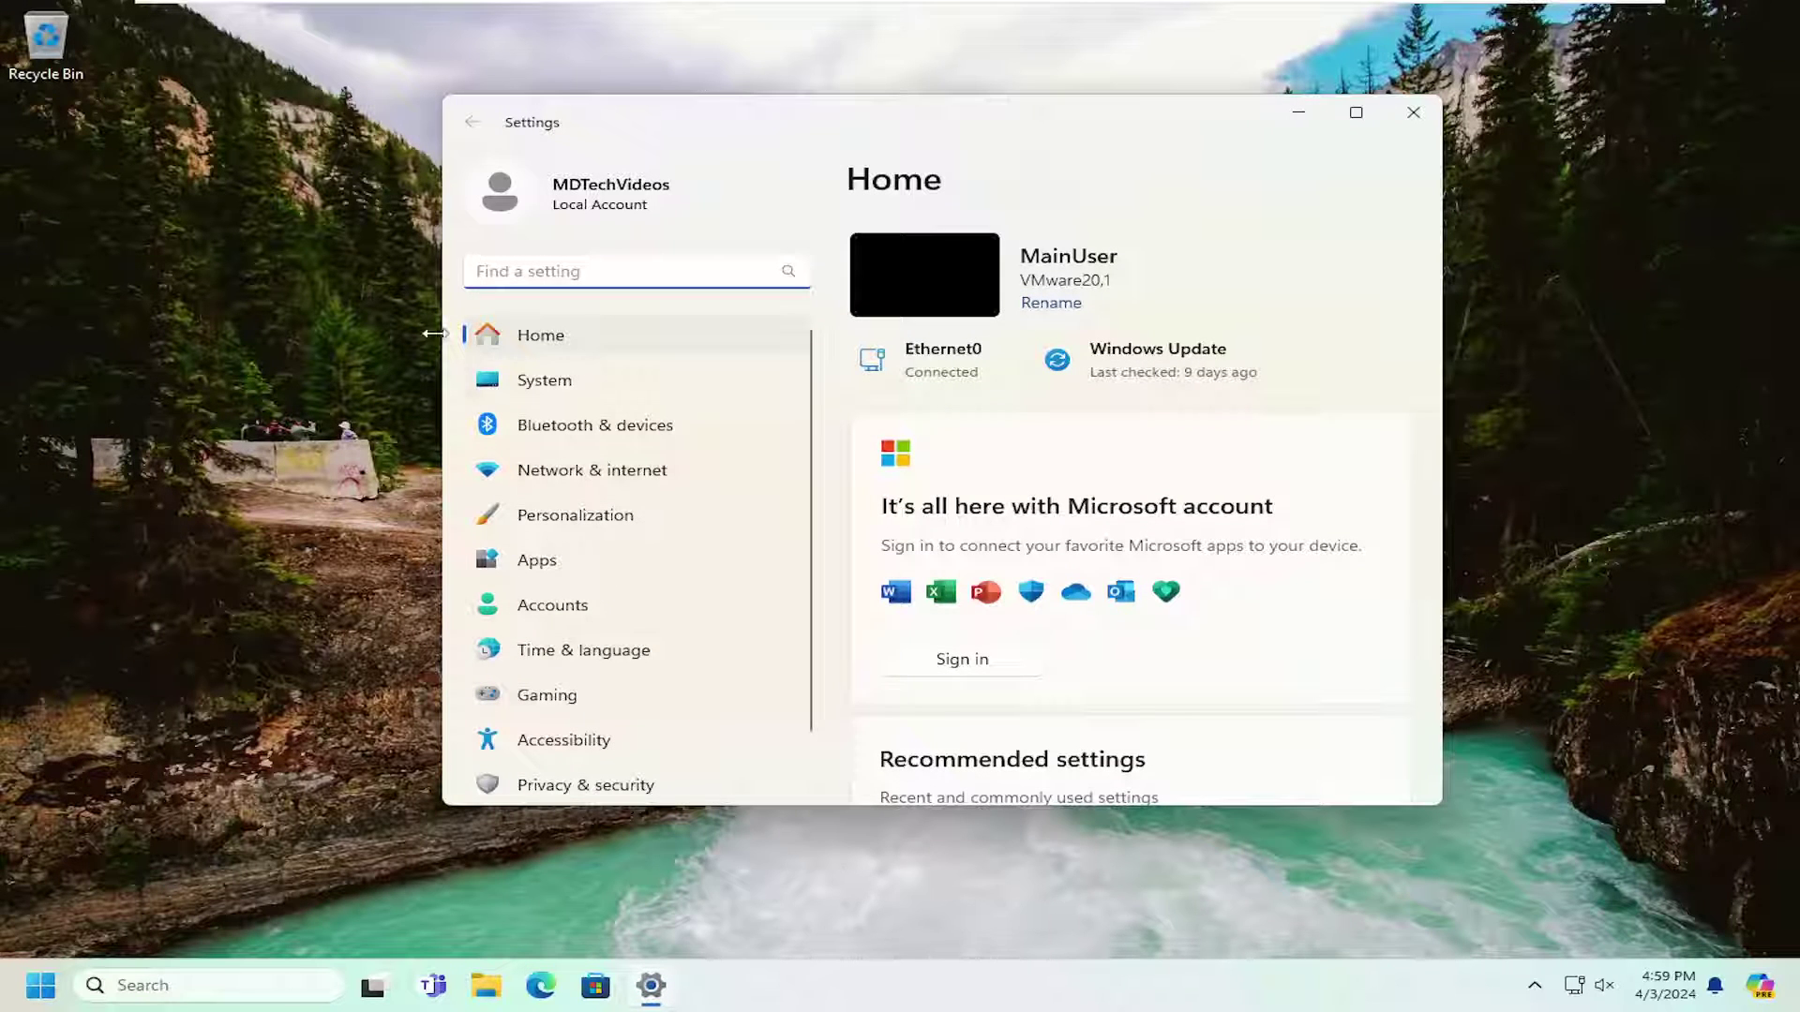
left_click(554, 527)
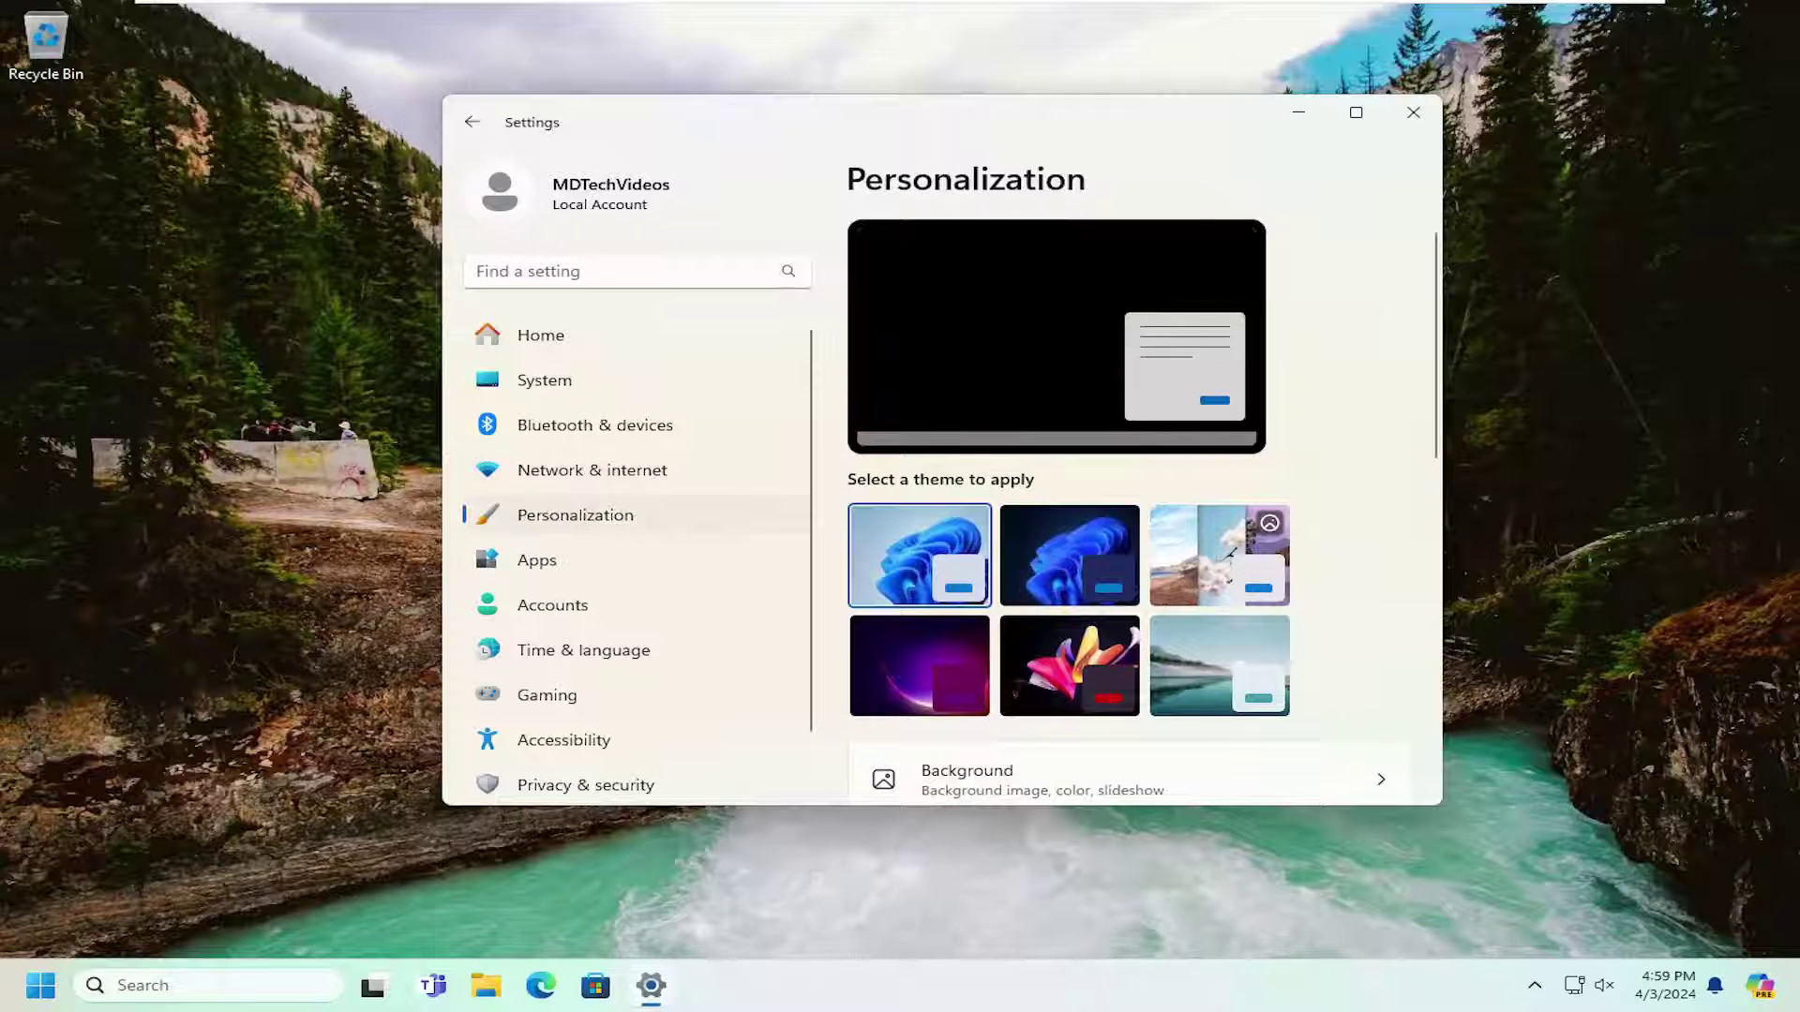
scroll(1049, 329, "down", 3)
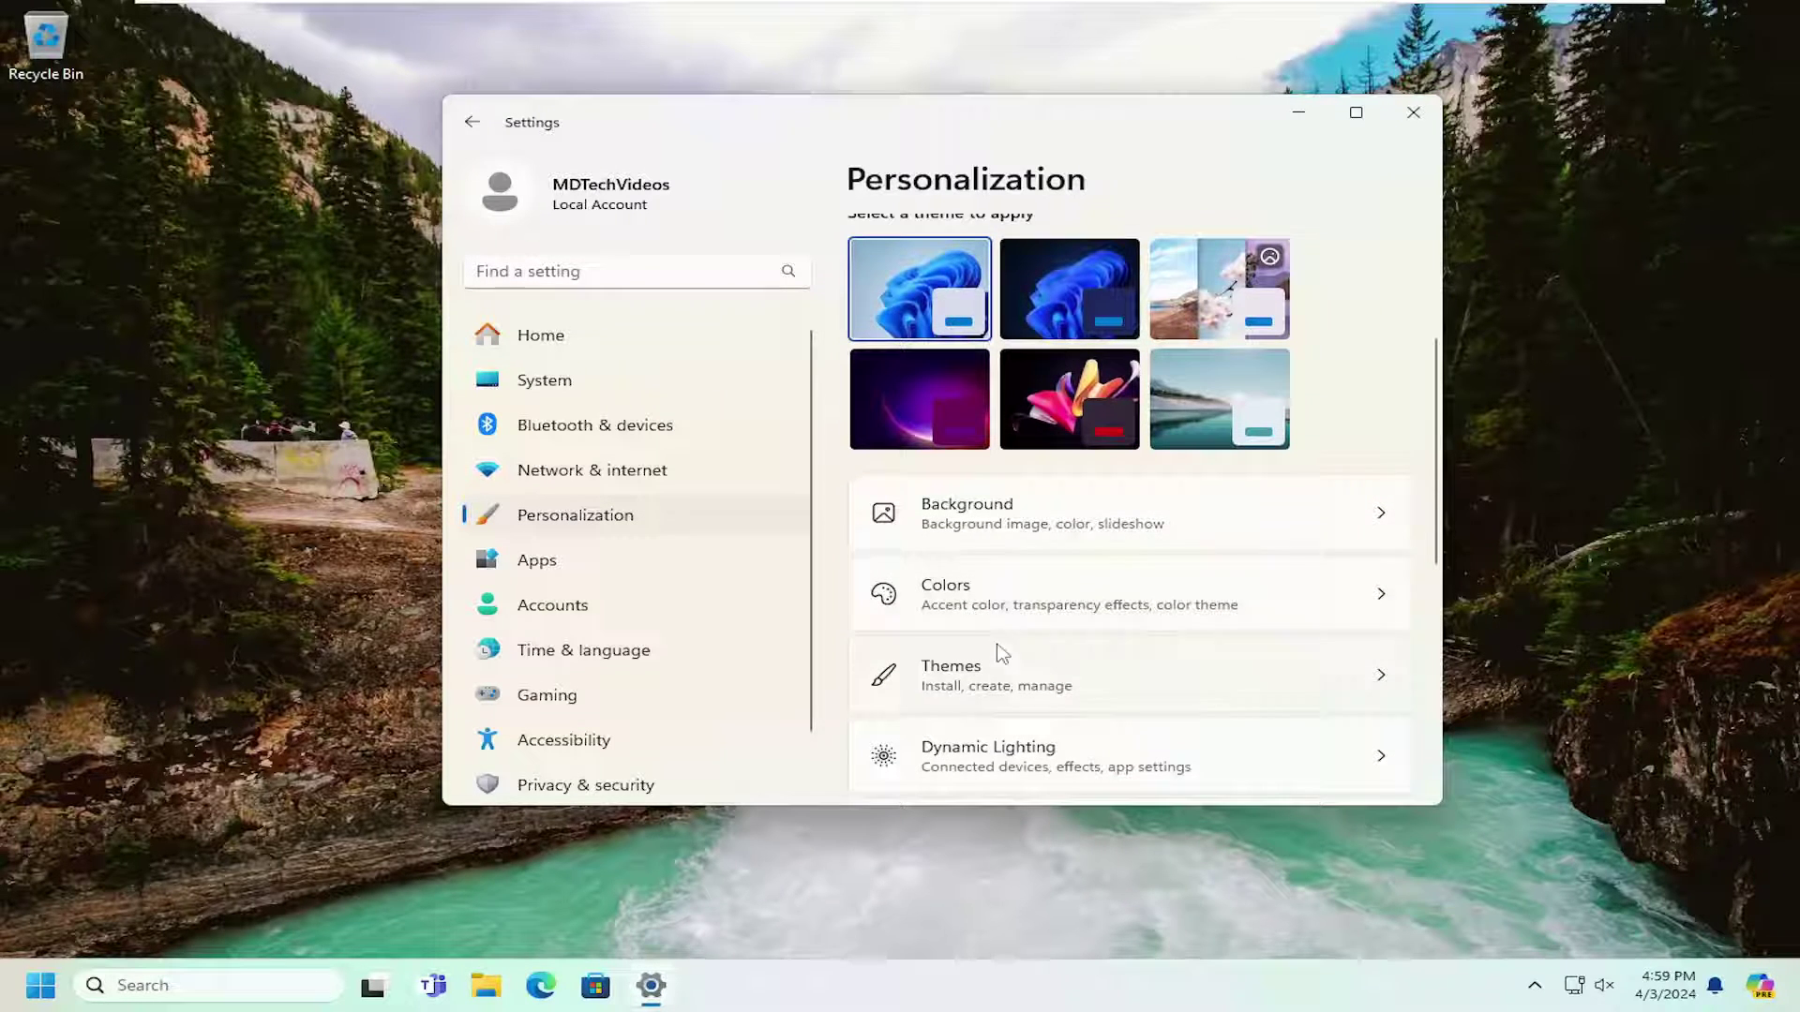
left_click(958, 600)
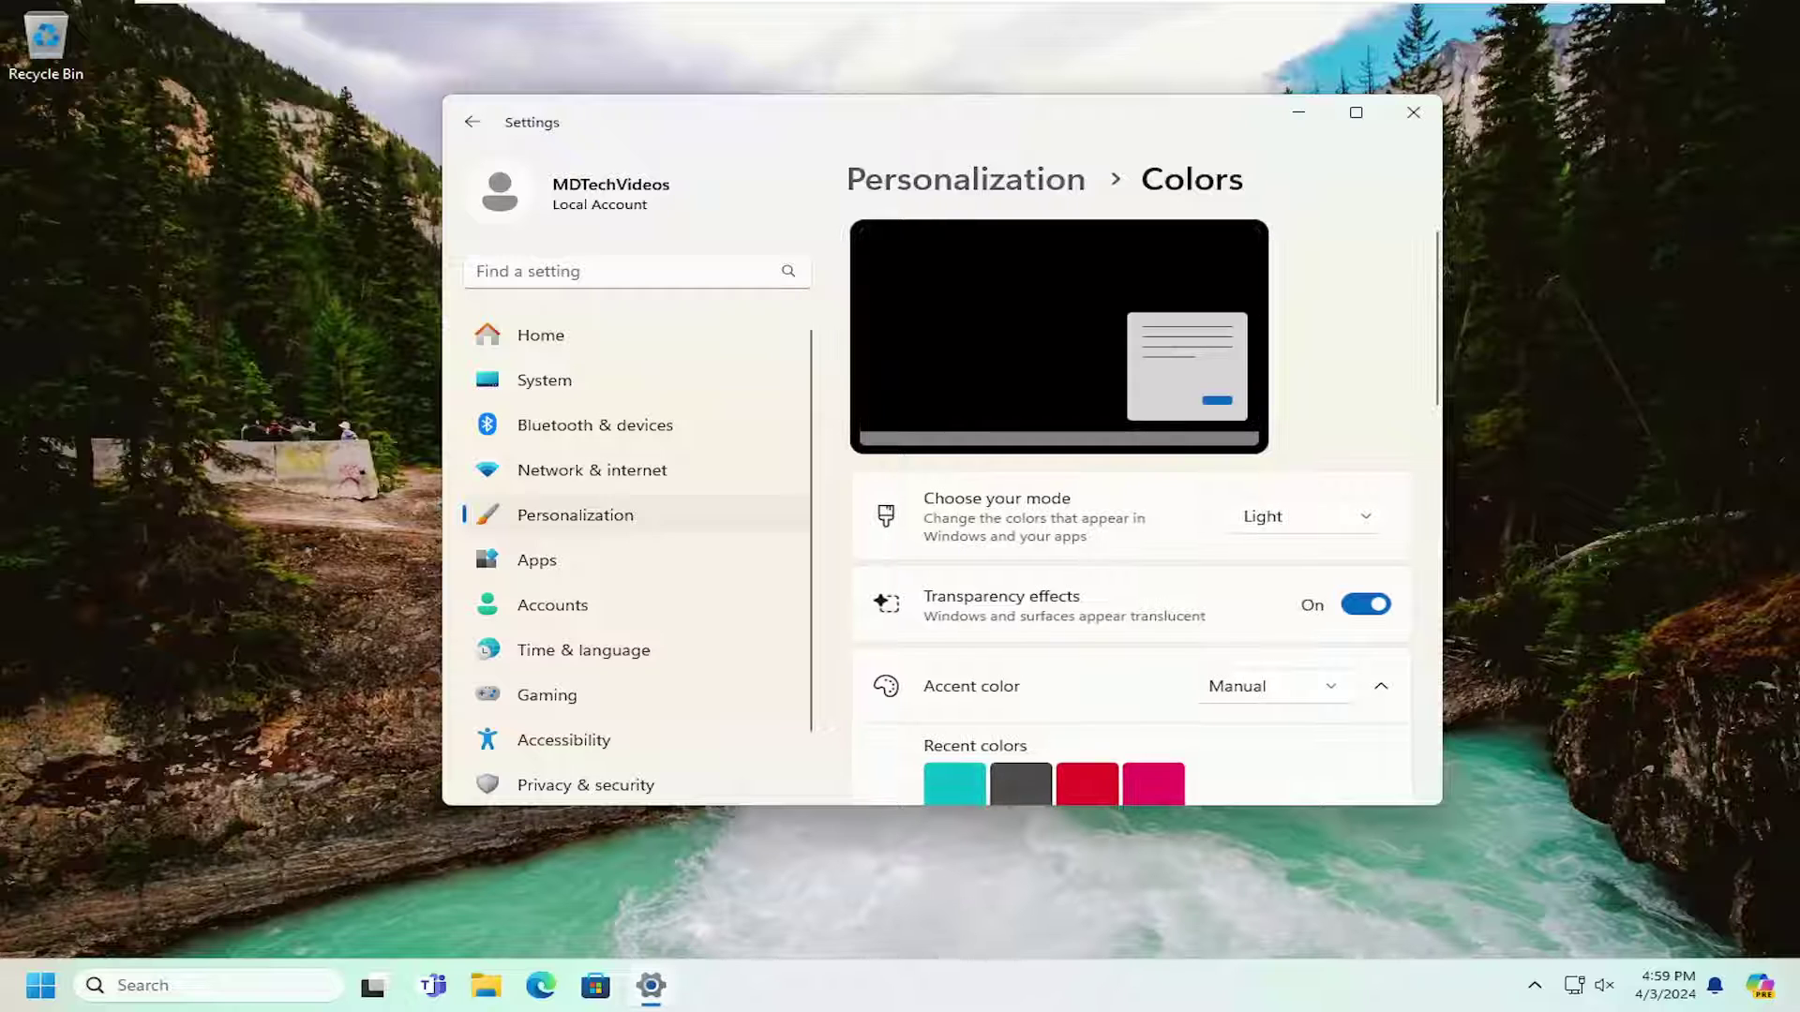
scroll(1022, 584, "down", 2)
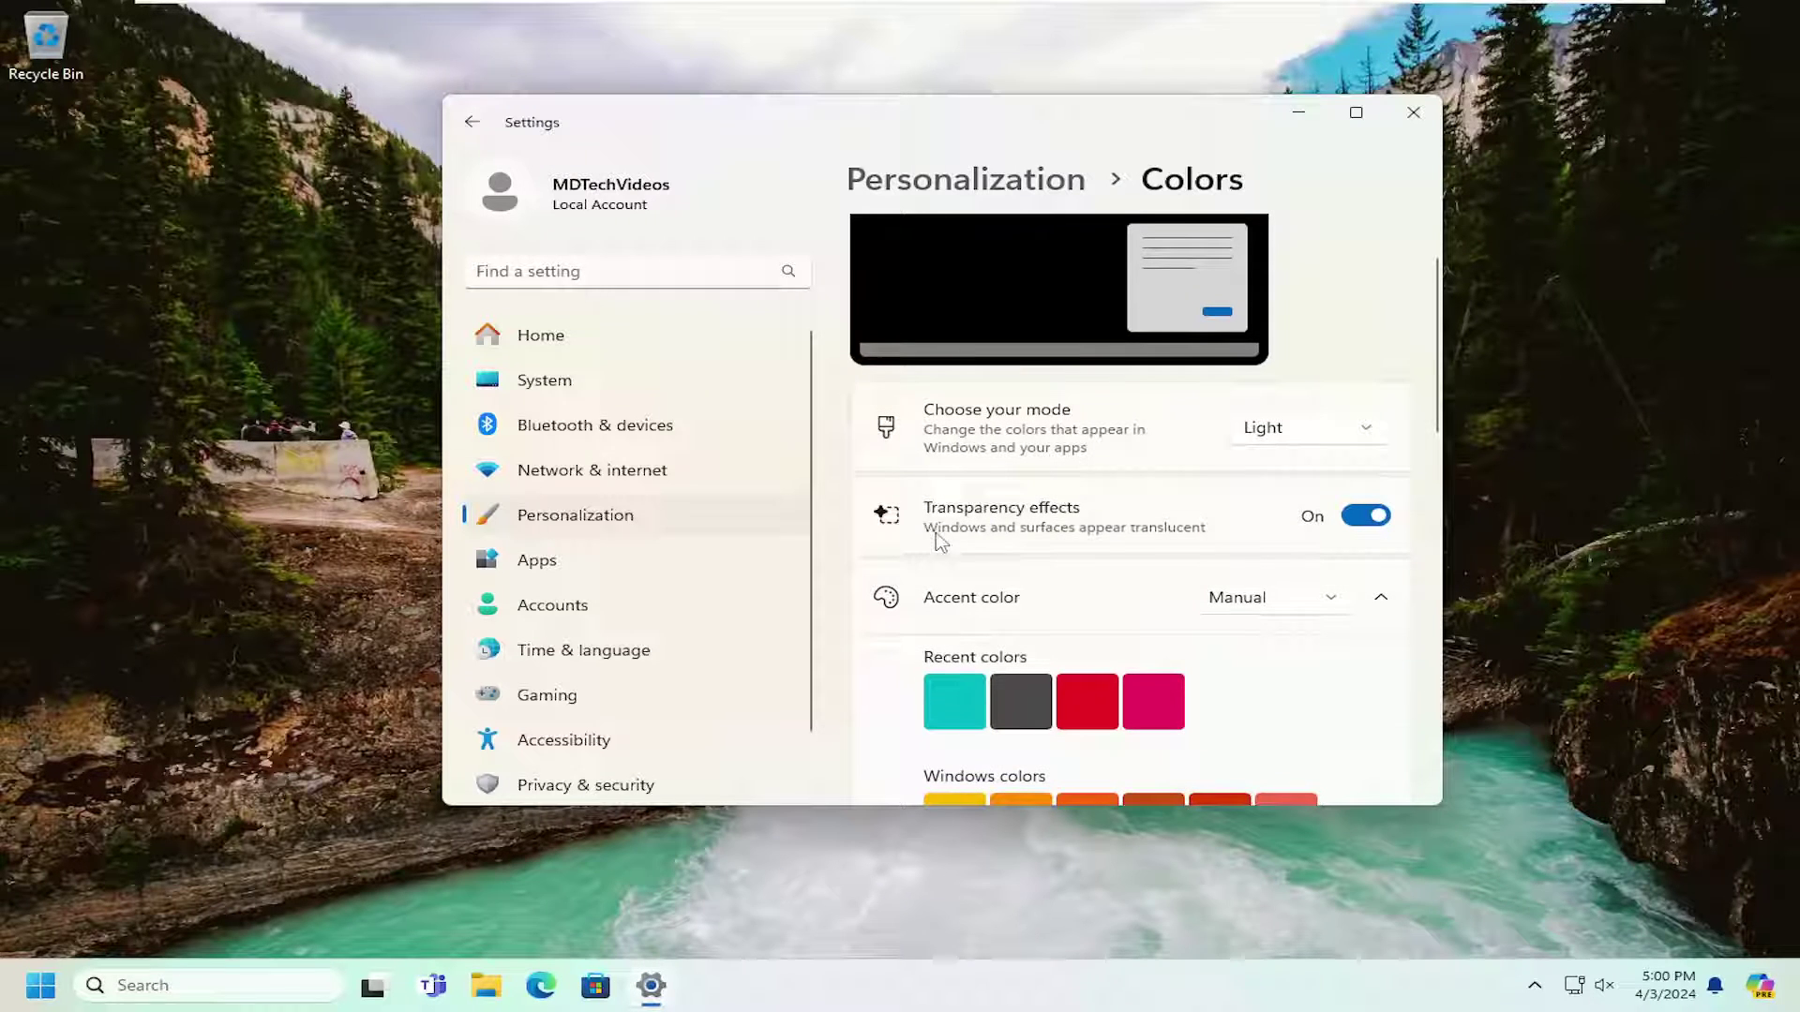
left_click(1361, 521)
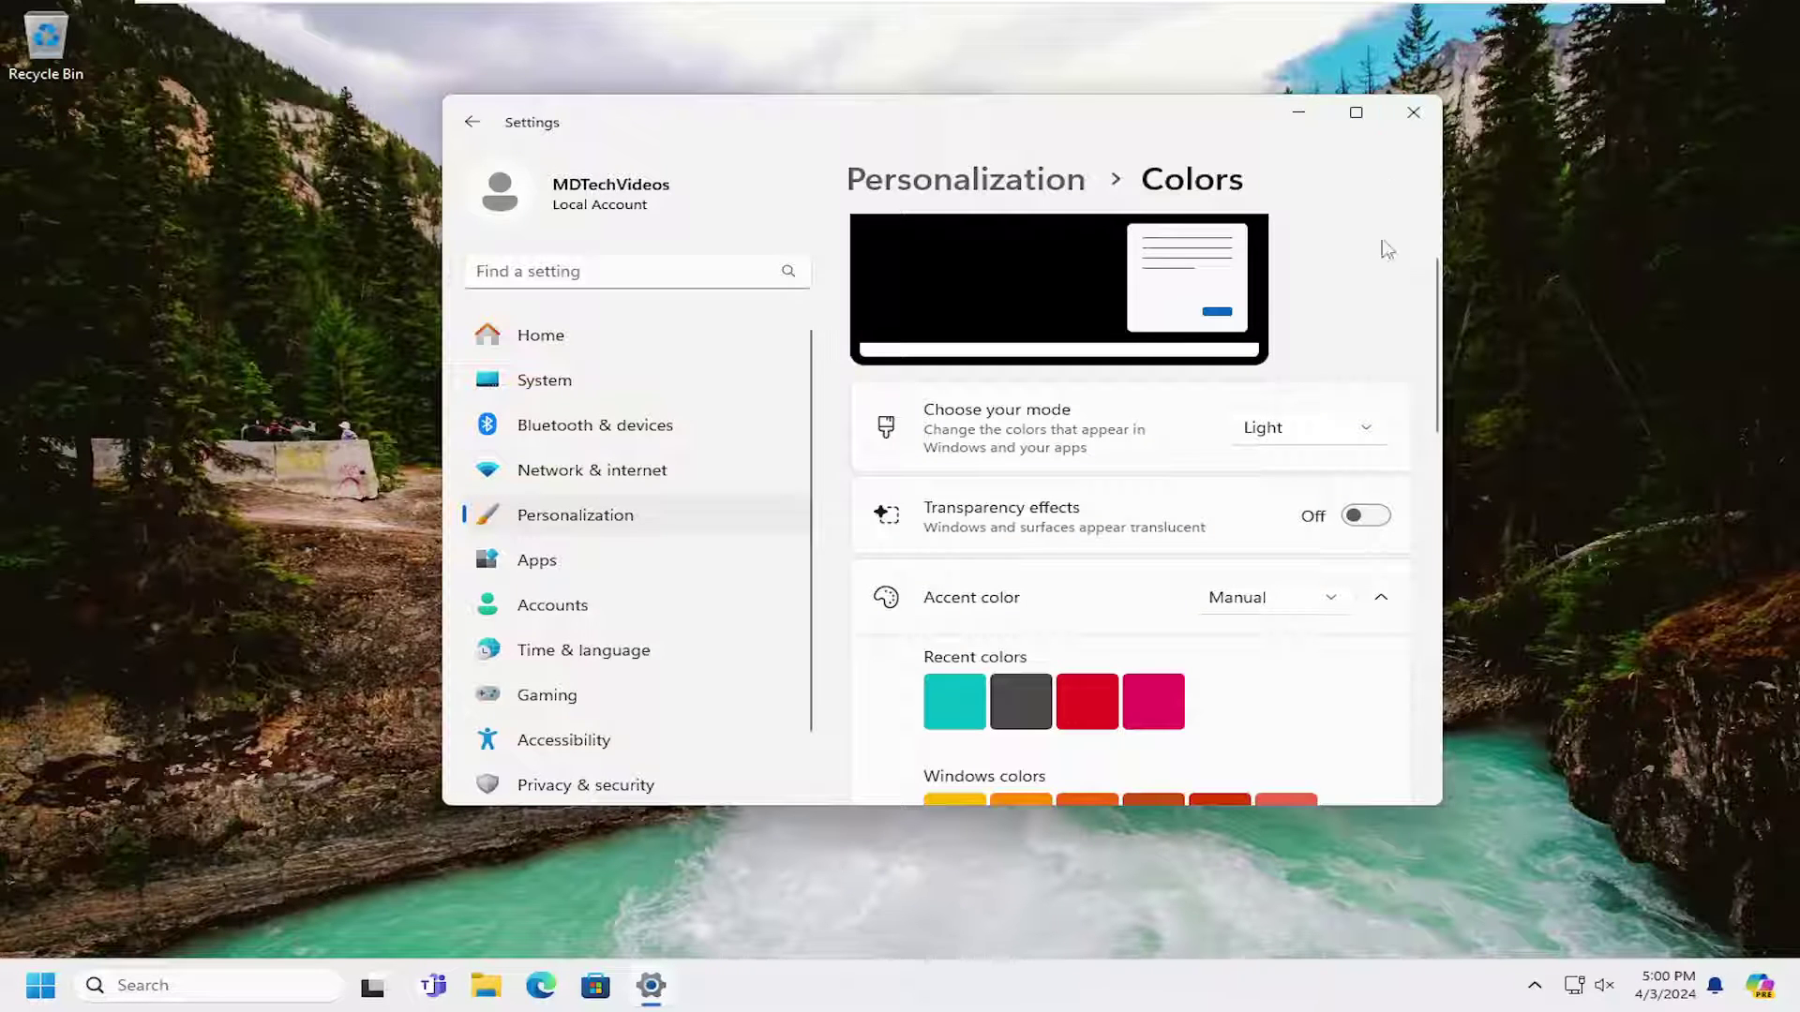
left_click(1361, 518)
Step: Close Settings, start Command Prompt as administrator, and run sfc /scannow
left_click(1414, 112)
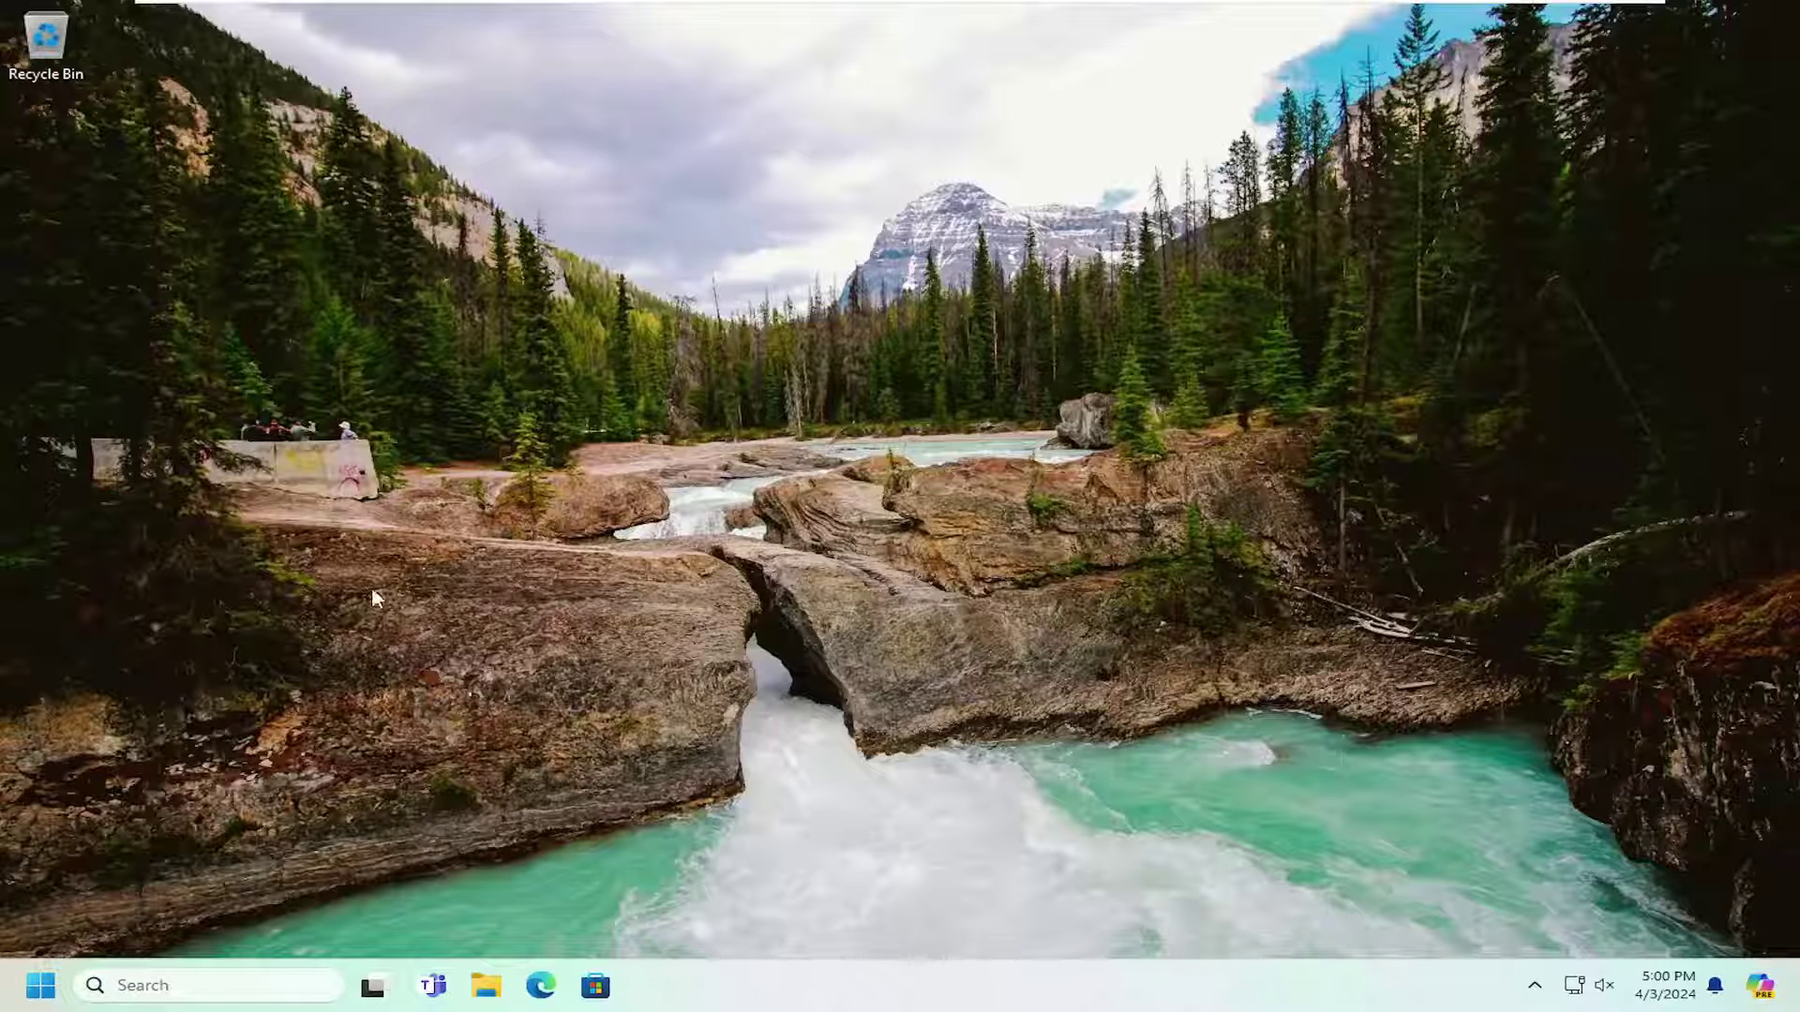
left_click(38, 986)
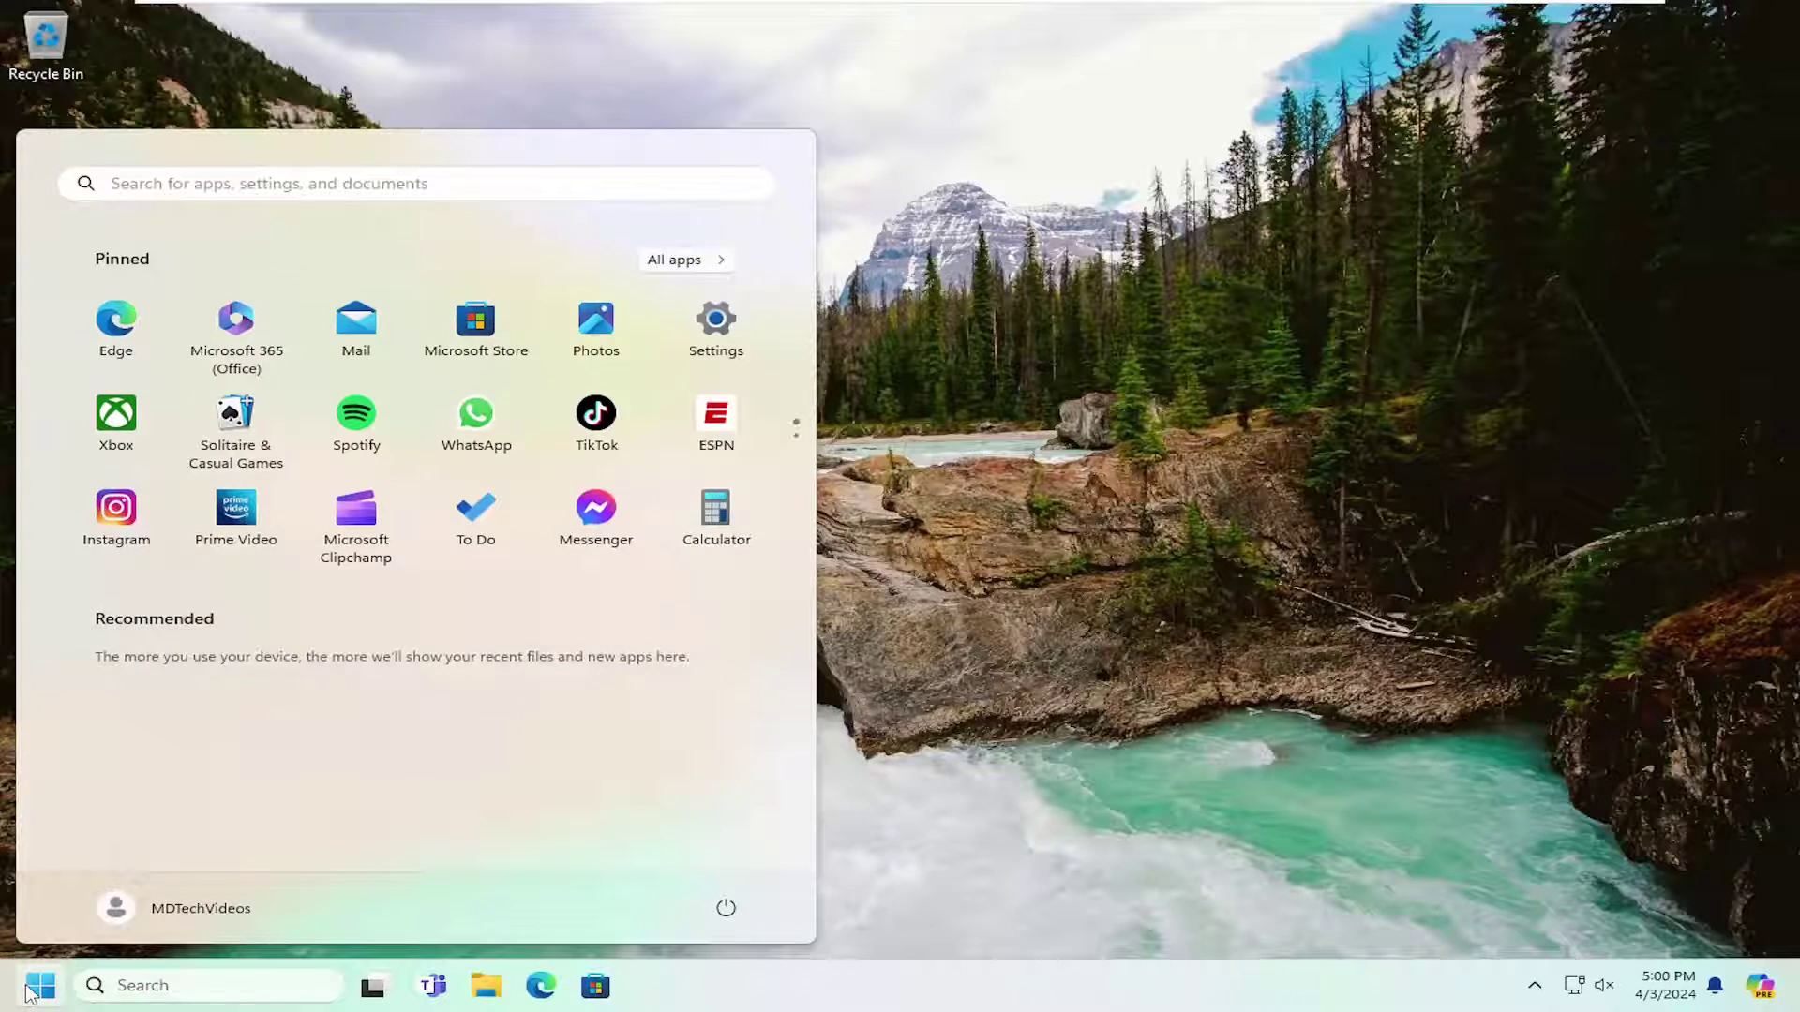
type("cmd")
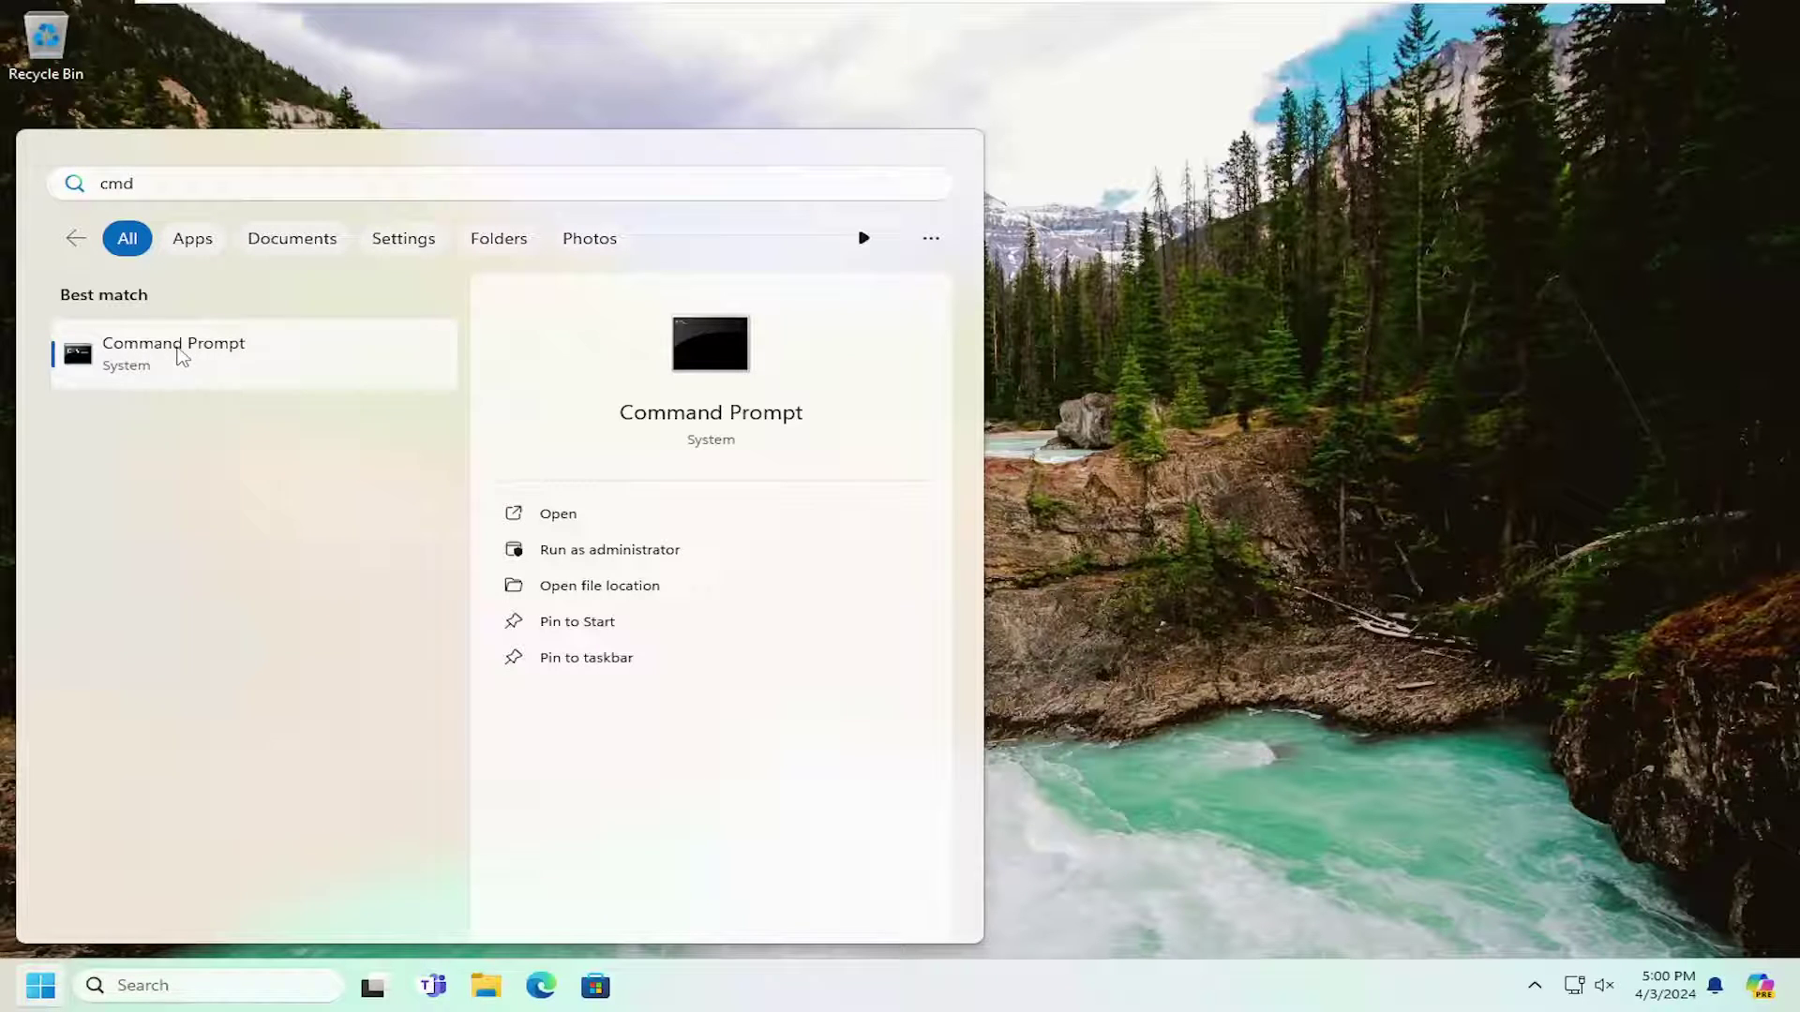
right_click(181, 354)
left_click(303, 377)
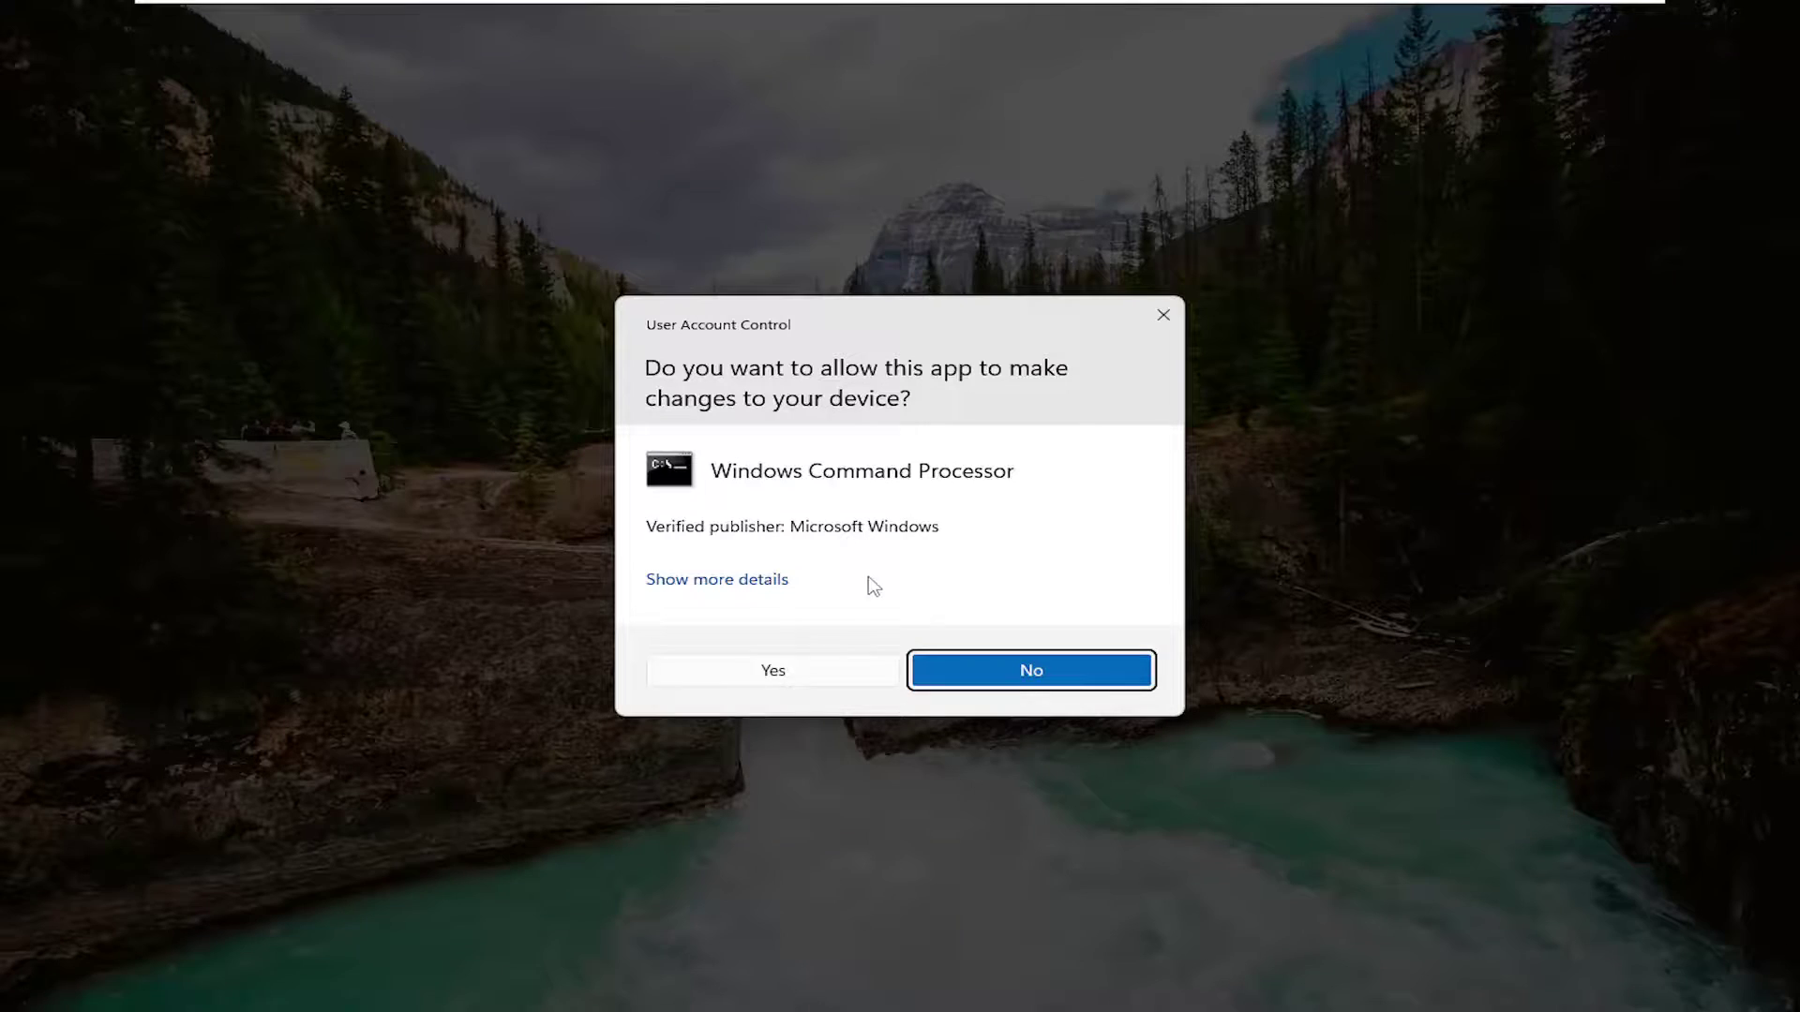
left_click(785, 673)
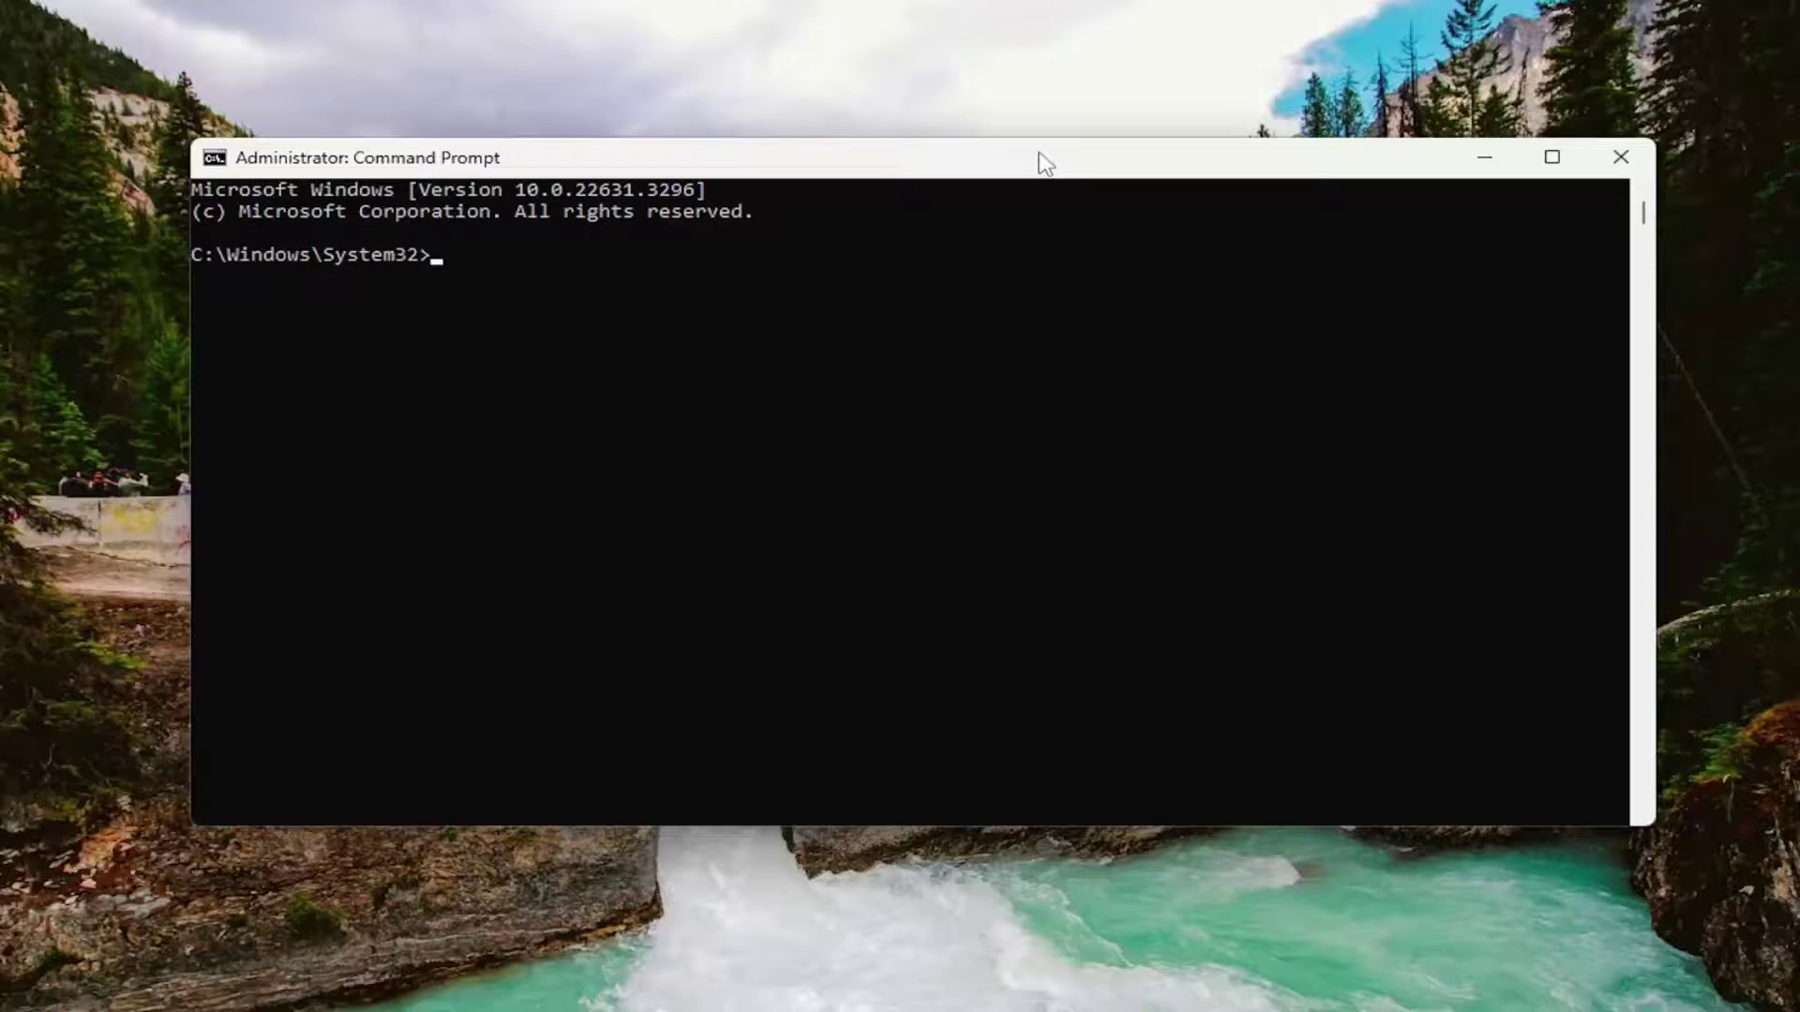
type("sfc /scannow")
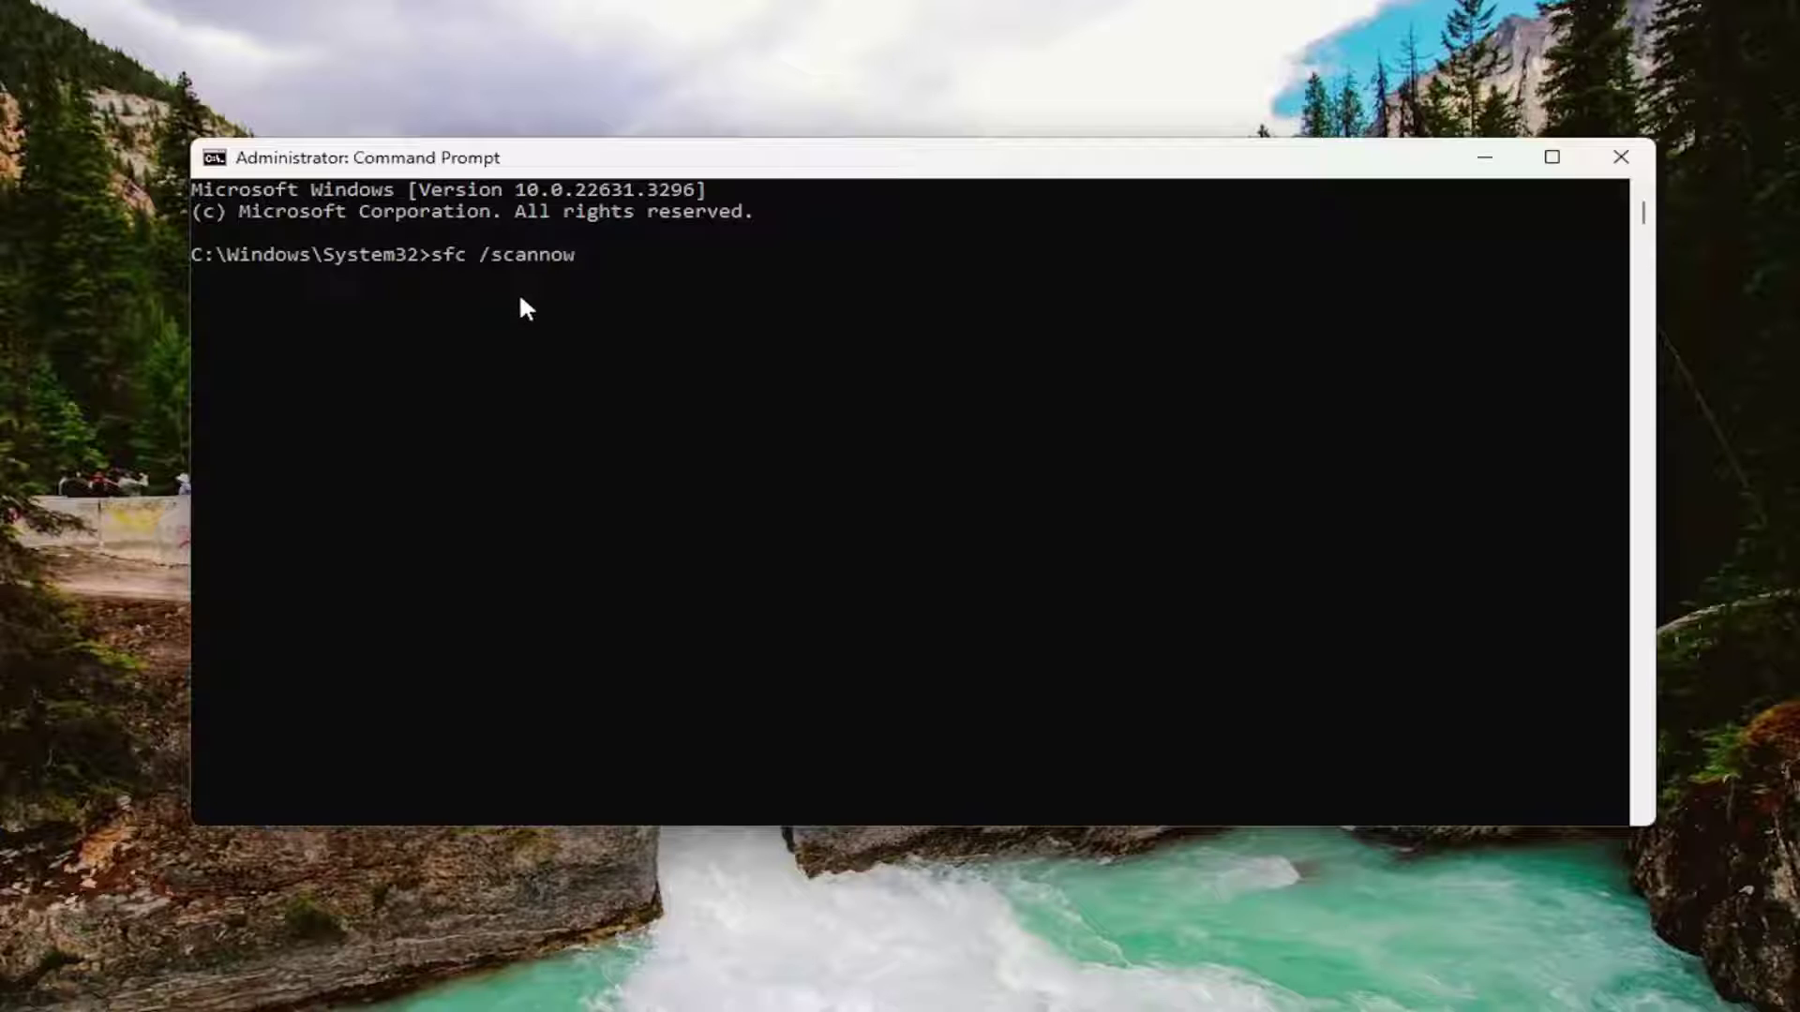
key("Return")
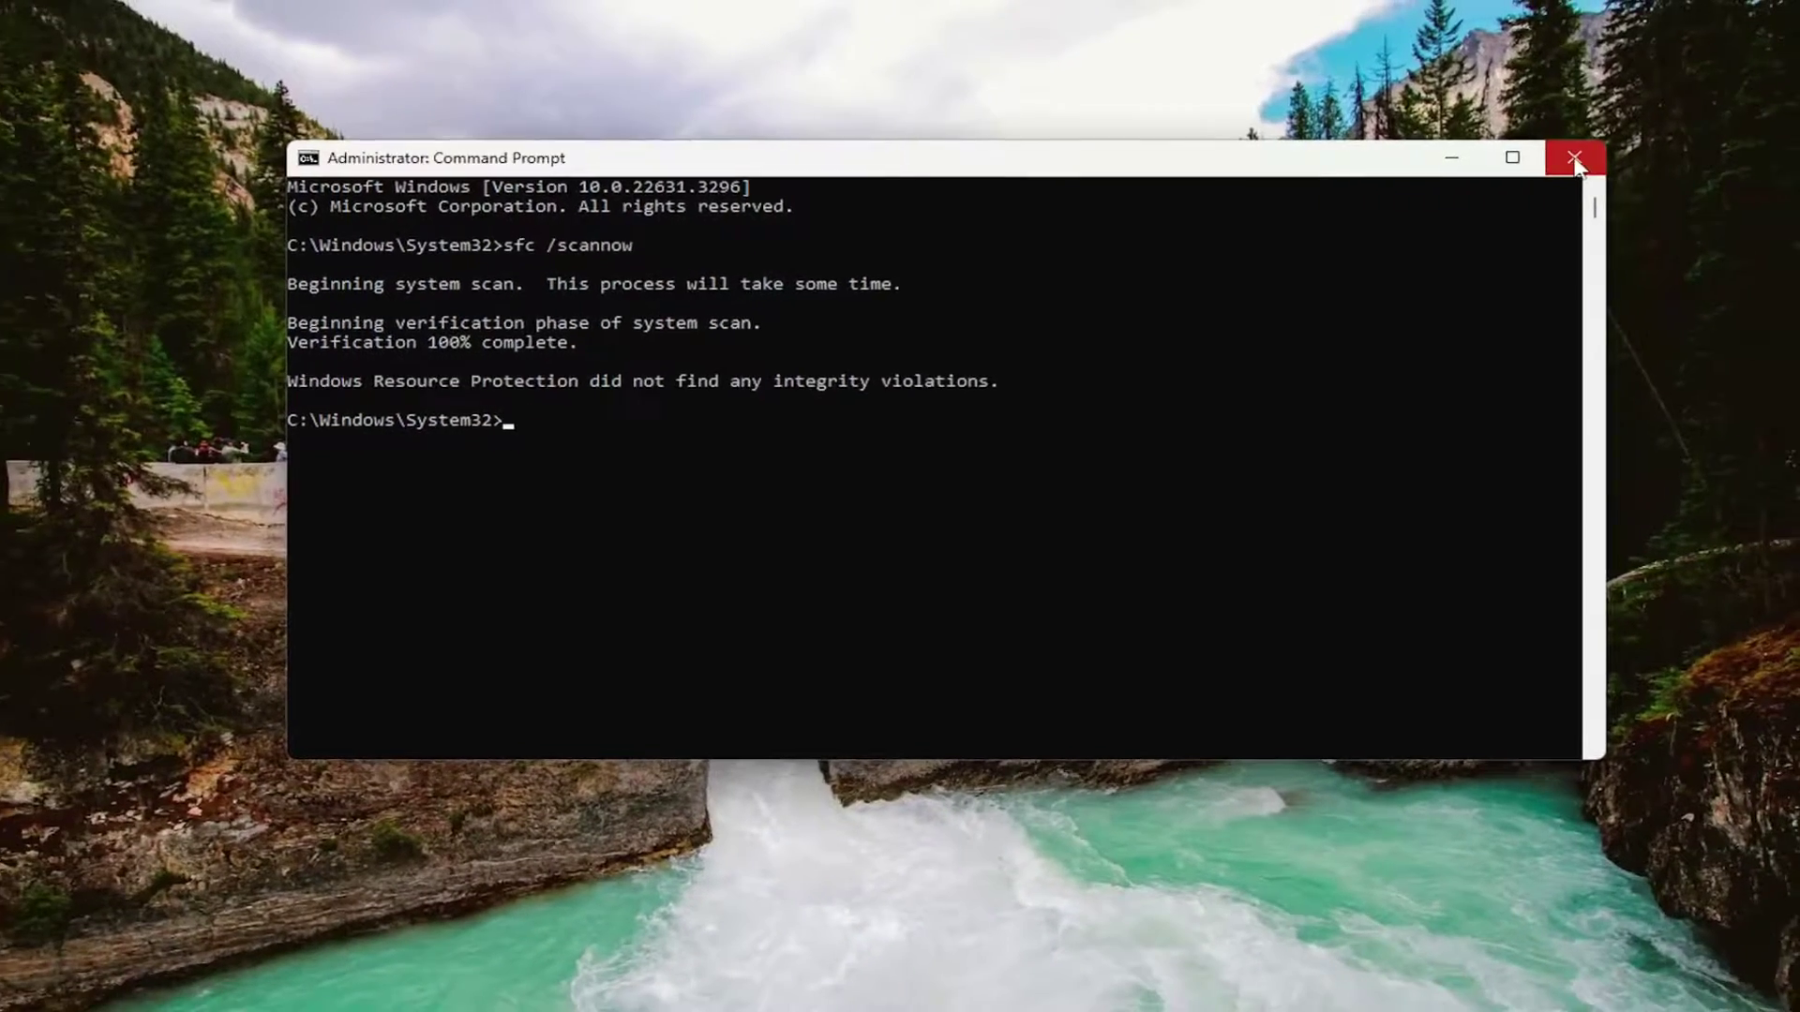
Step: Close the Command Prompt window after the scan finishes
left_click(1575, 159)
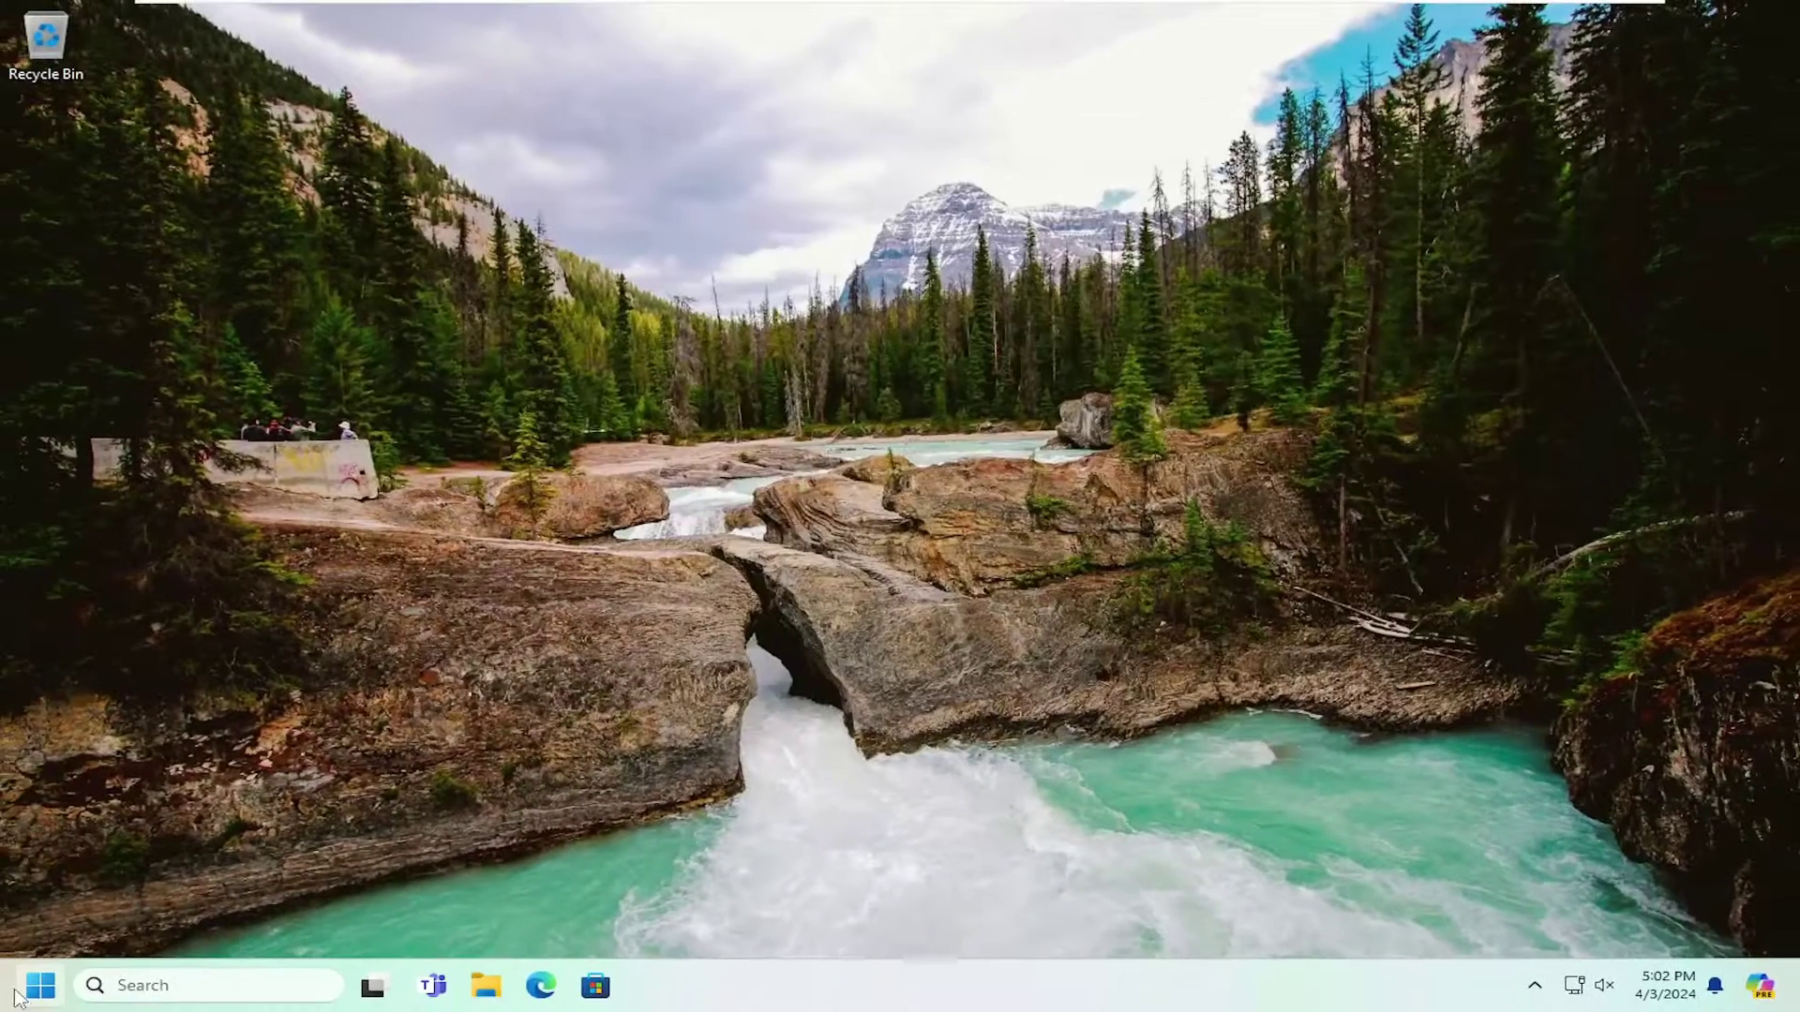